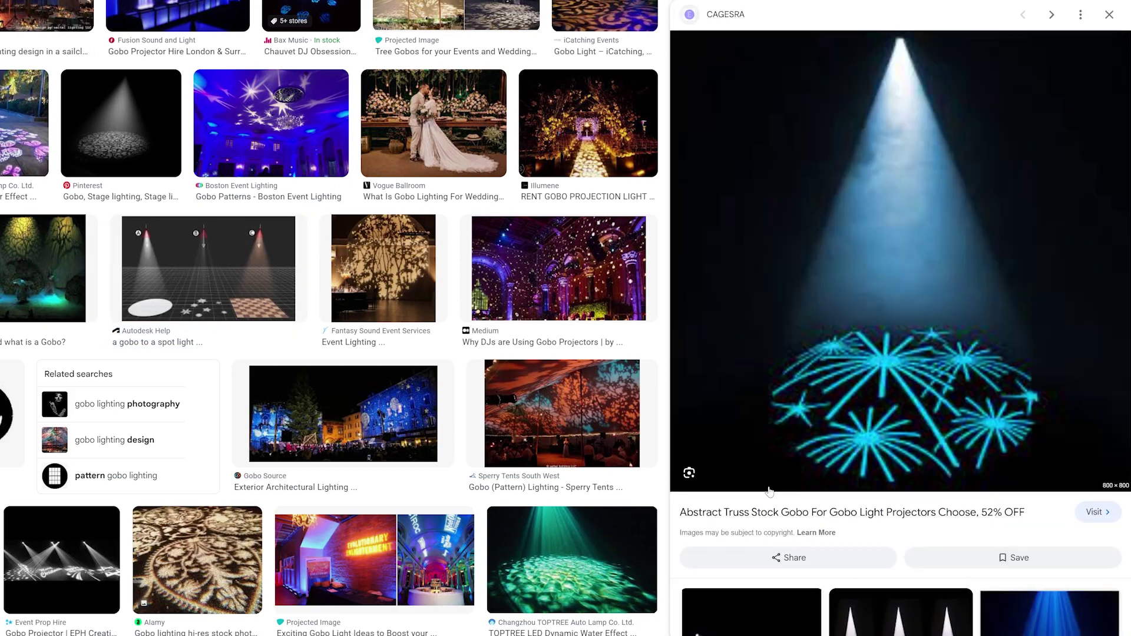
Add a Shuffle off the EXR read that takes layer P and routes P.X, P.Y, P.Z into rgb.
scroll(768, 492, down, 4)
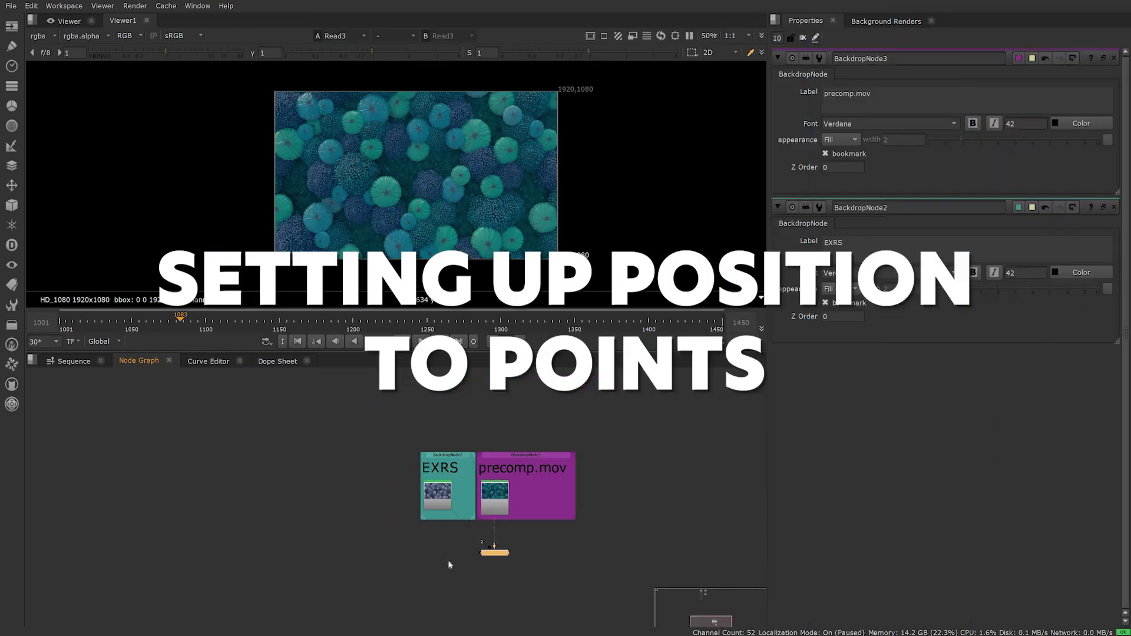
middle_drag(448, 560, 503, 487)
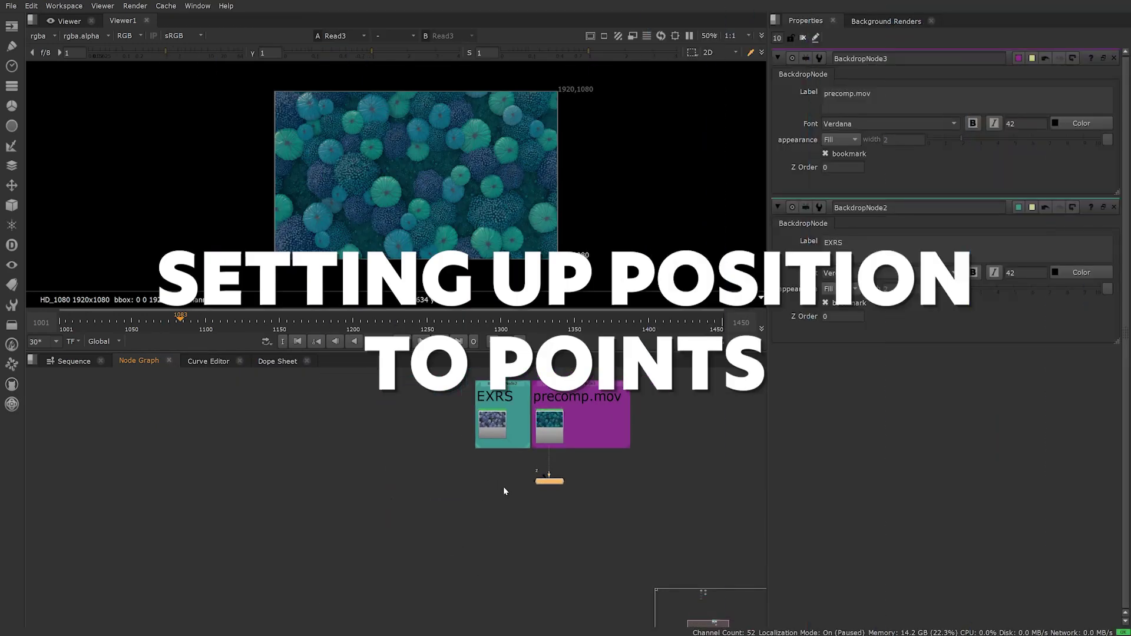
click(391, 467)
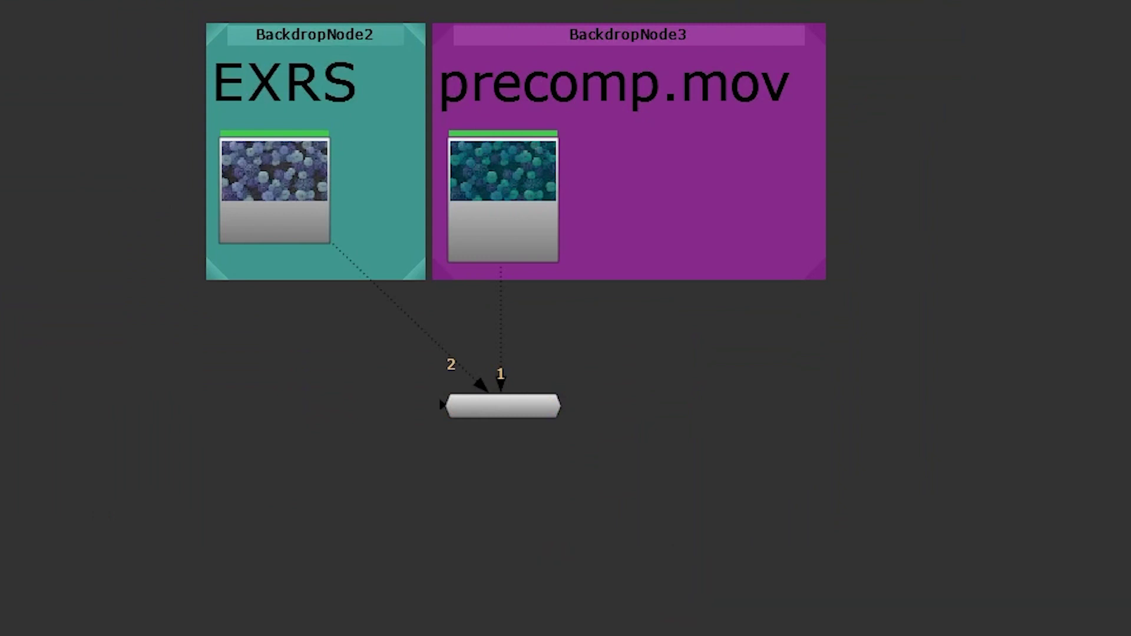
key(Tab)
text(shuf)
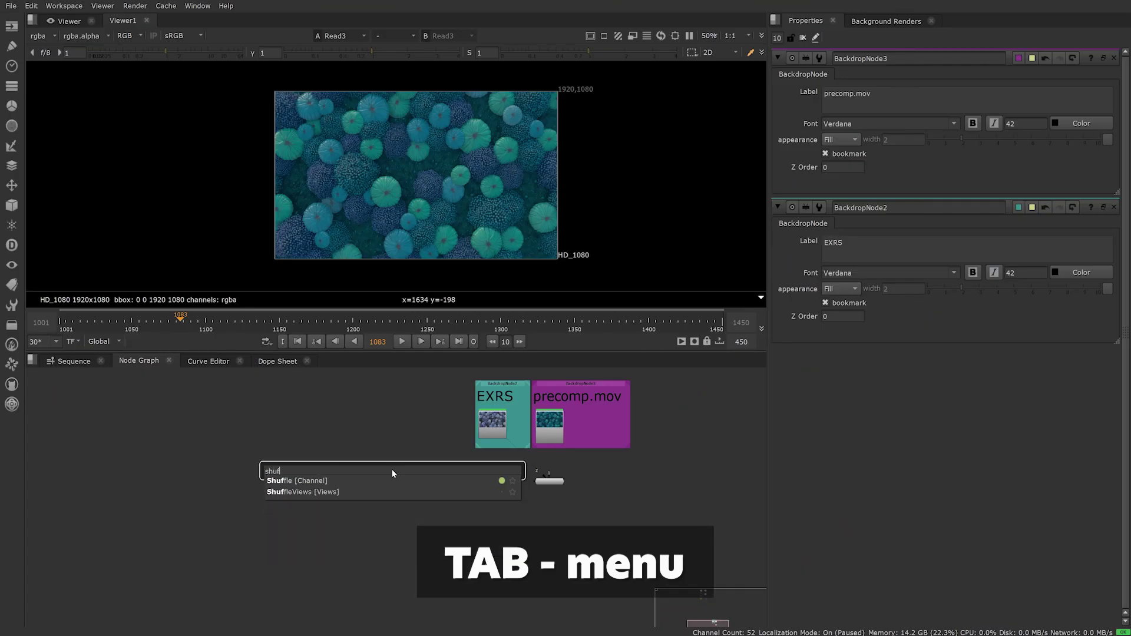
key(Return)
drag(387, 457, 526, 434)
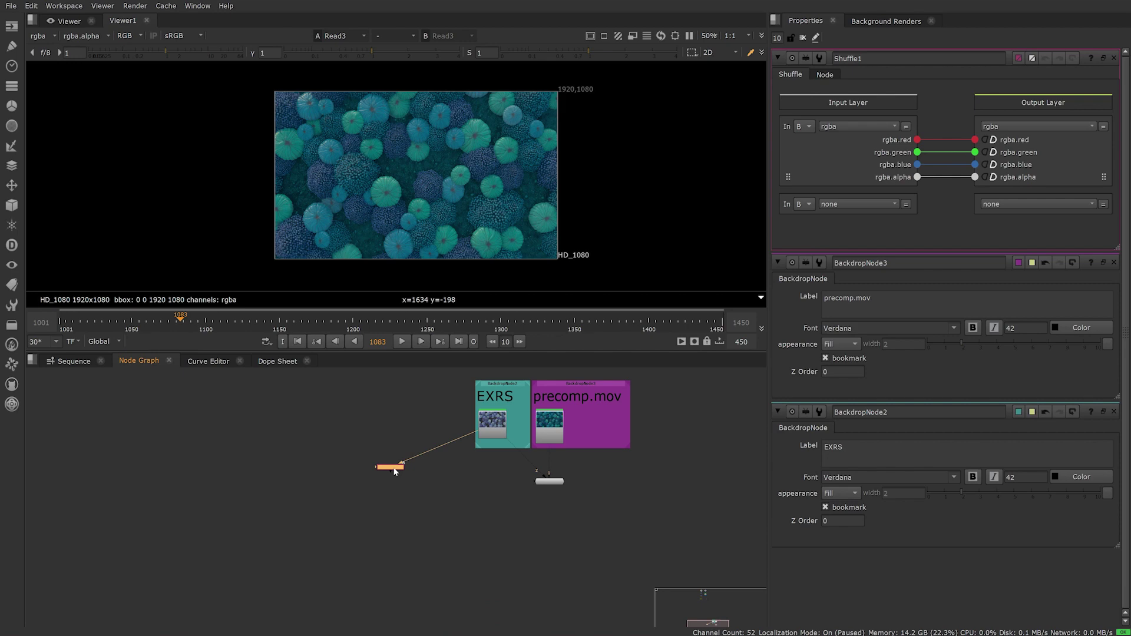
drag(394, 471, 433, 429)
key(1)
click(859, 126)
click(836, 176)
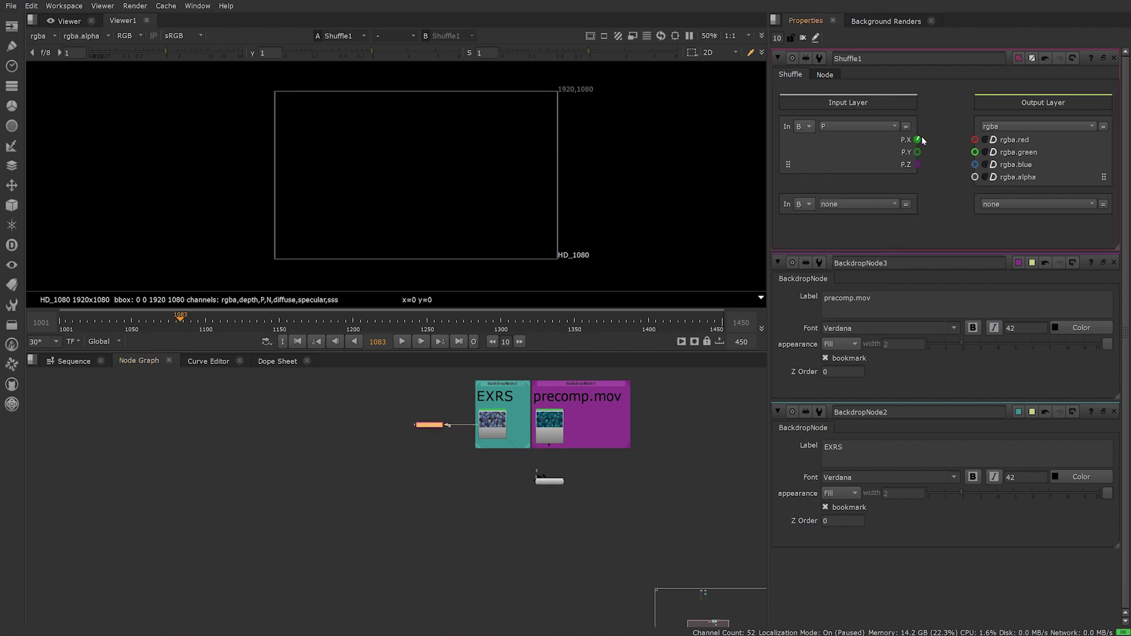
drag(917, 139, 975, 165)
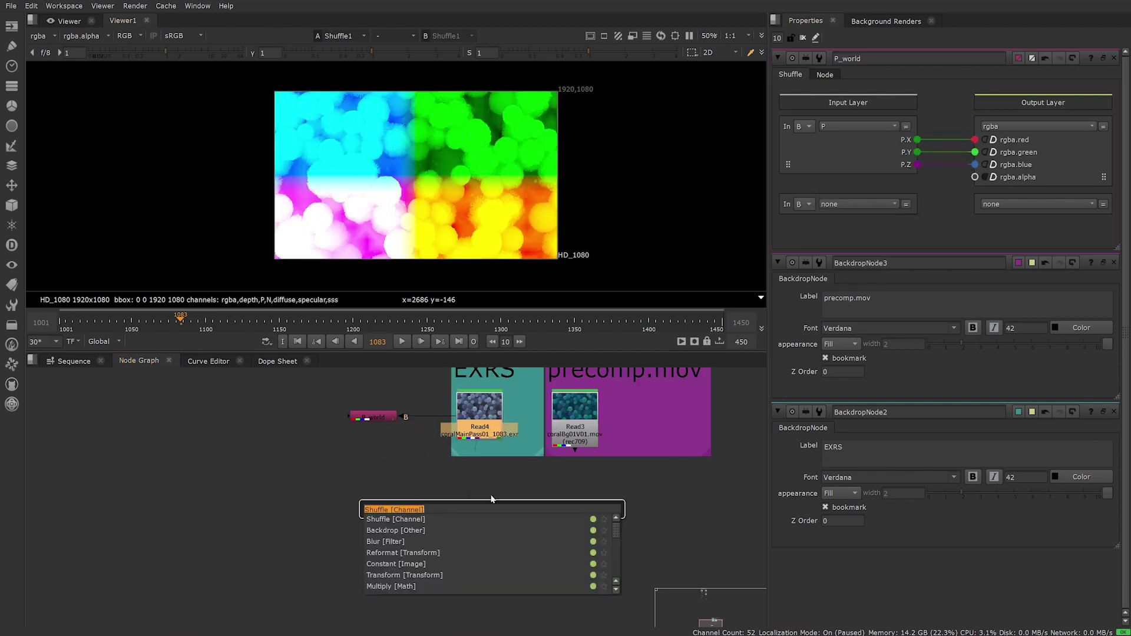
Add a second Shuffle taking the N normals layer into rgb and name it Normals.
key(Return)
key(1)
click(859, 126)
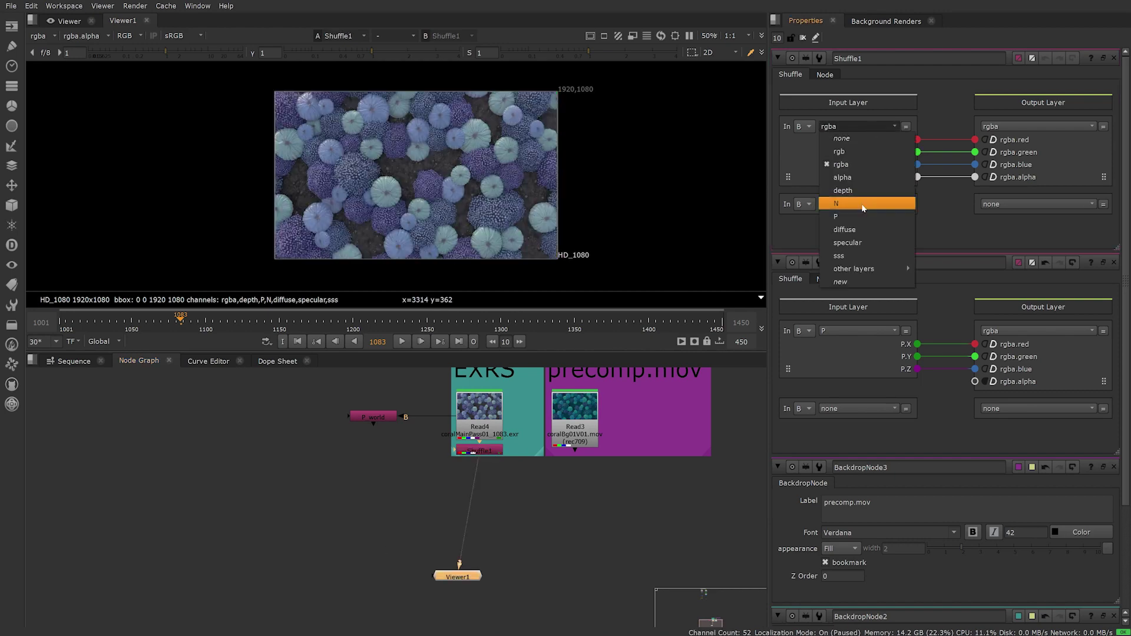
click(861, 206)
drag(917, 139, 975, 140)
drag(917, 152, 975, 152)
drag(917, 164, 978, 165)
click(877, 58)
text(Norma)
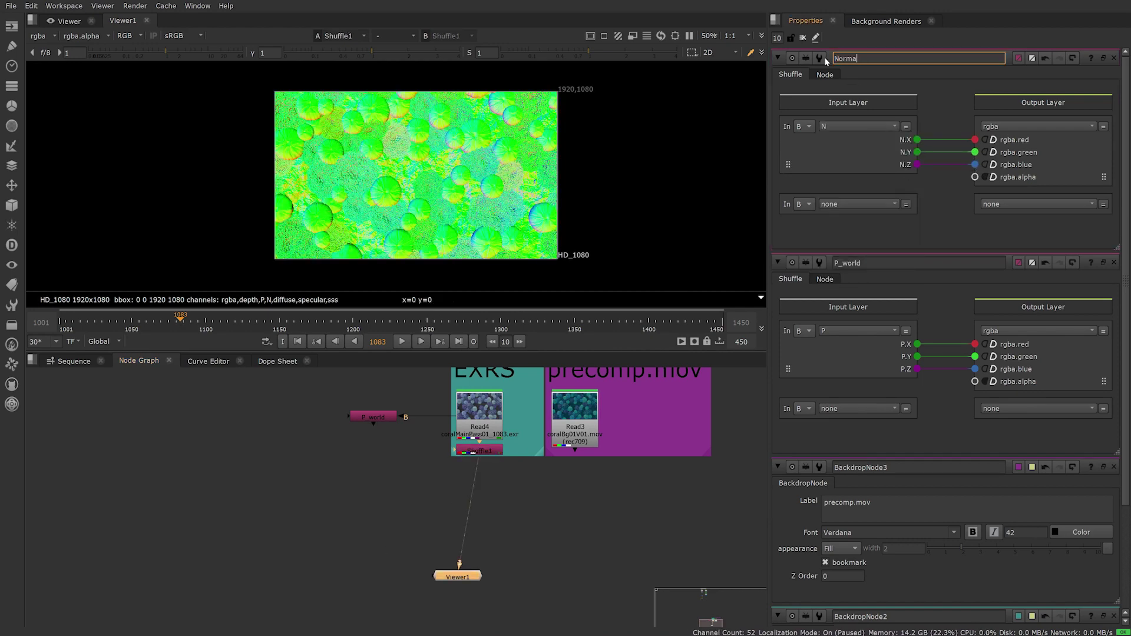
text(ls)
key(Return)
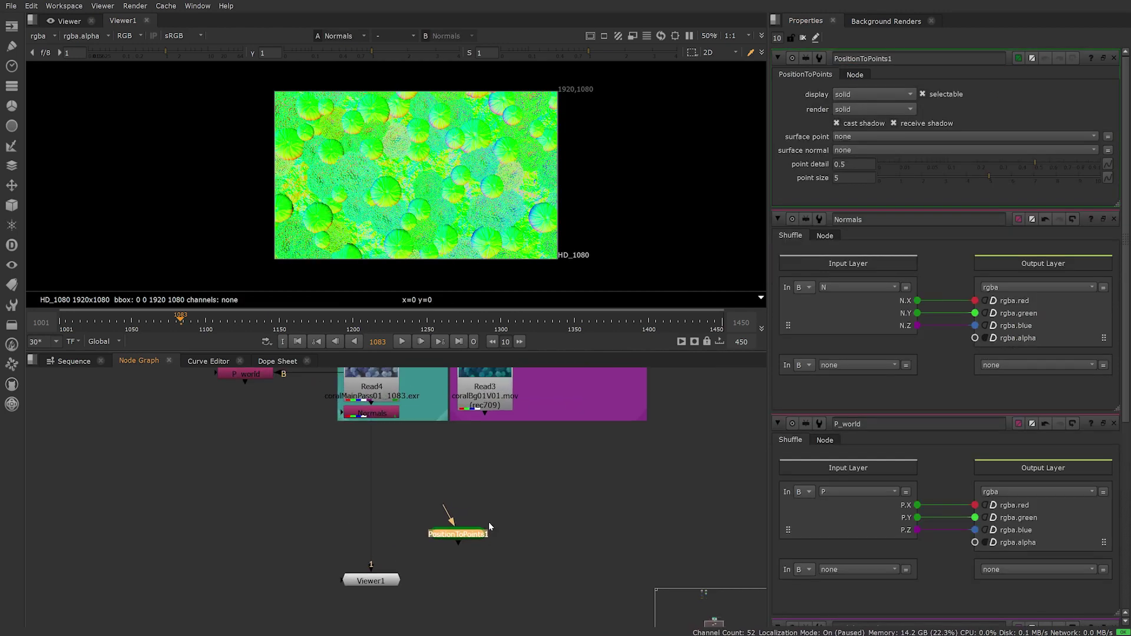
Connect PositionToPoints1 to Read3, P_world and Normals, then orbit the 3D point cloud.
middle_drag(489, 523, 489, 540)
drag(447, 526, 484, 425)
middle_drag(451, 550, 454, 550)
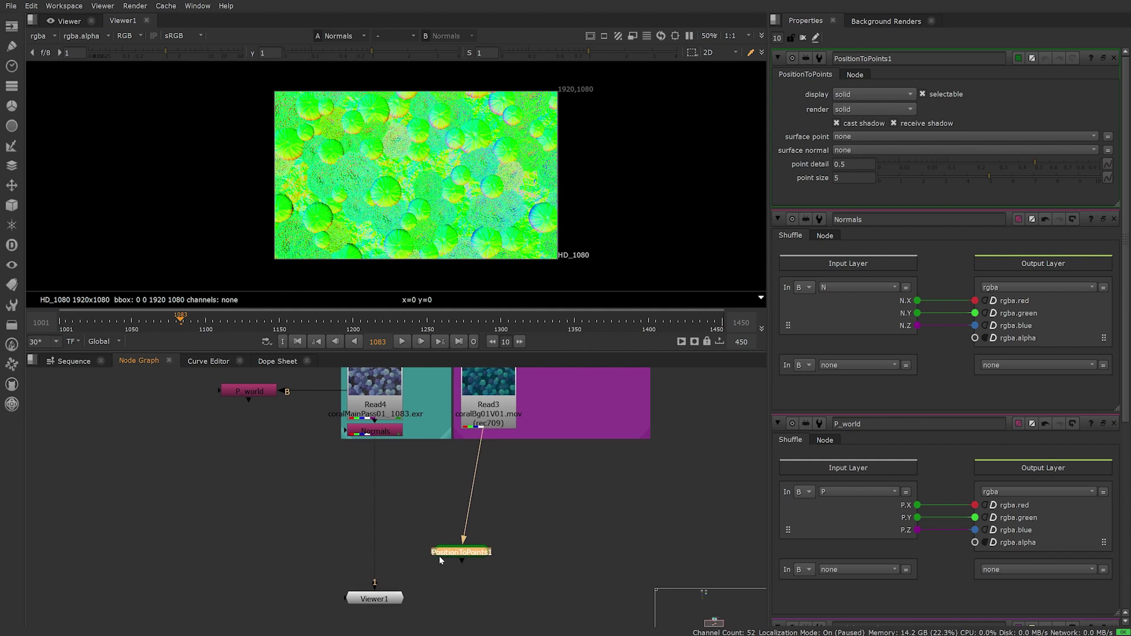
drag(439, 549, 250, 391)
drag(431, 559, 374, 431)
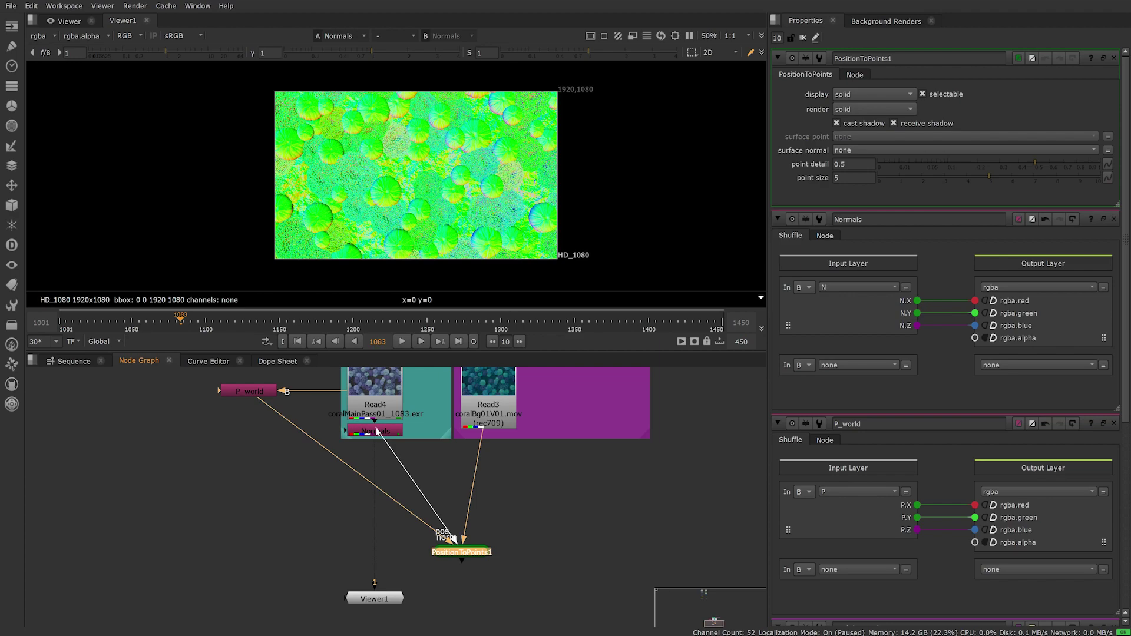
key(1)
drag(462, 560, 249, 571)
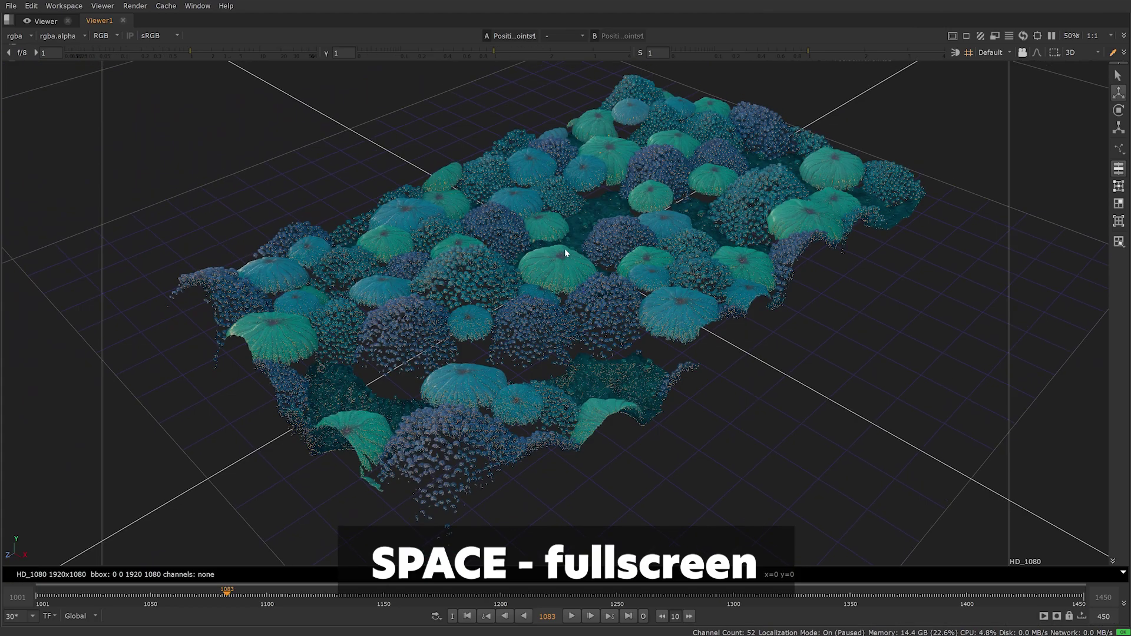
ctrl+drag(564, 249, 730, 443)
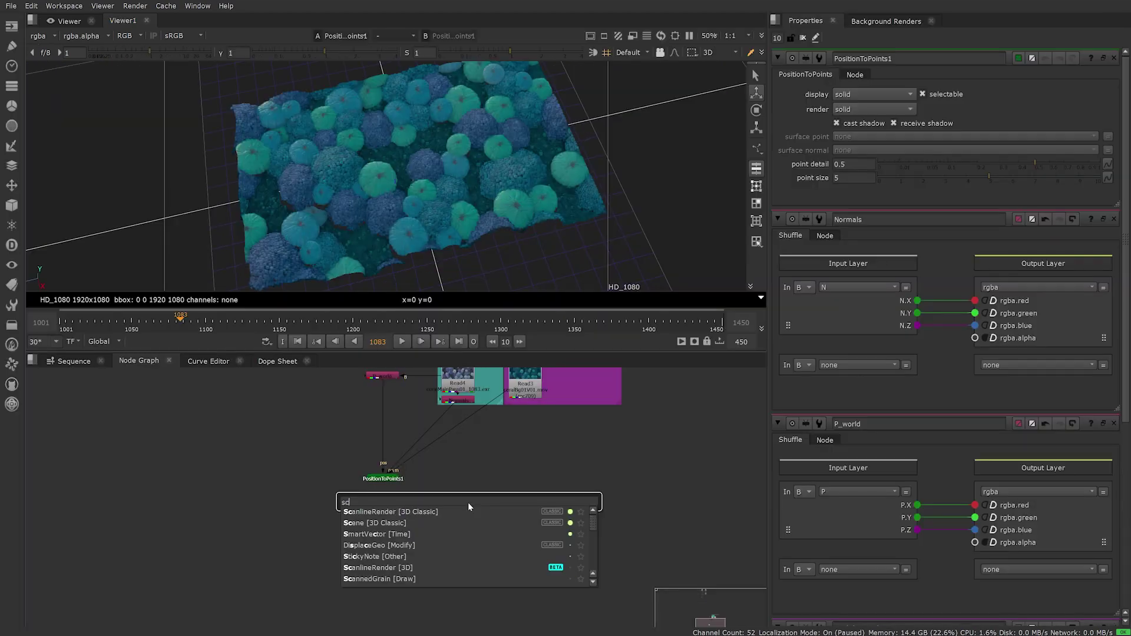
Add a Scene node and a Camera node.
text(ene)
key(Return)
key(Tab)
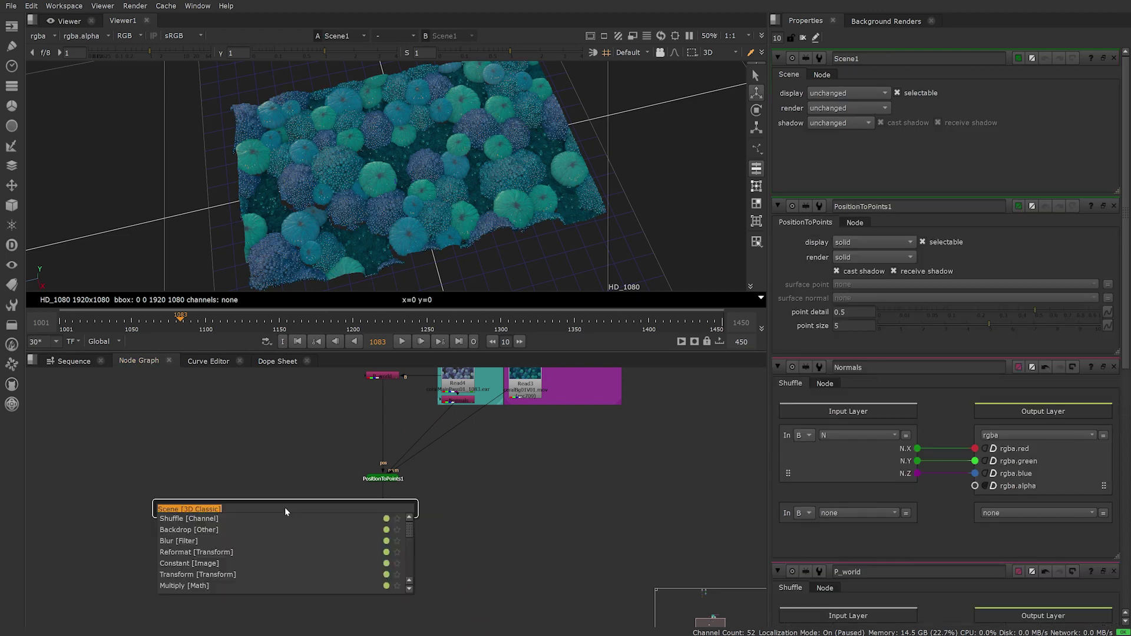
text(camer)
key(Down)
key(Return)
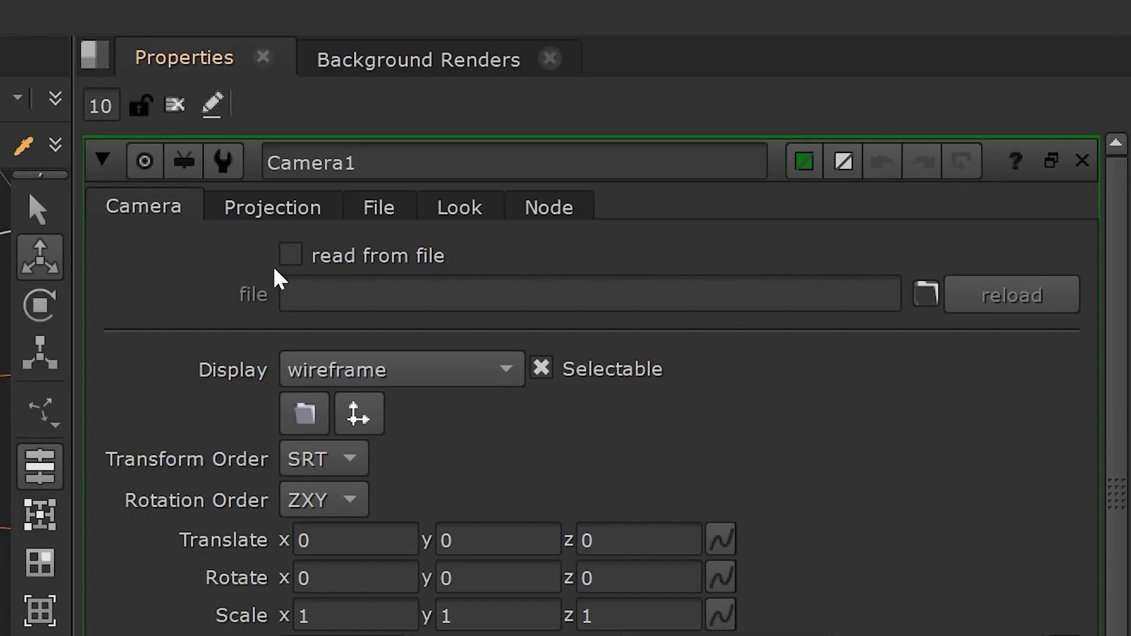
Set the camera to read from file and load renderCam01.abc.
click(842, 92)
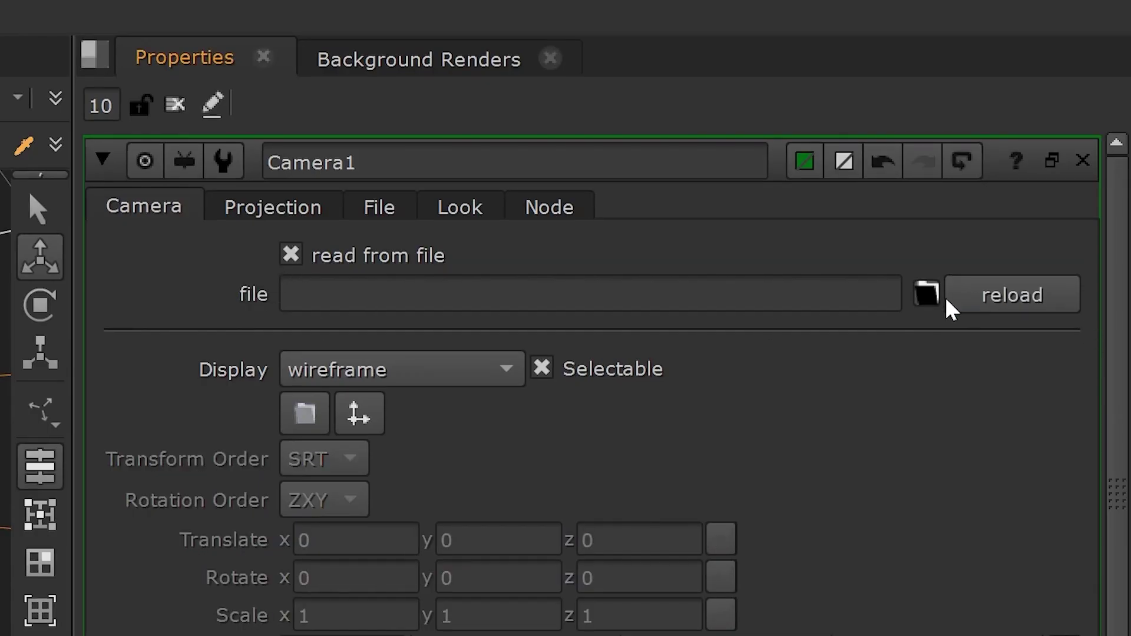
click(925, 294)
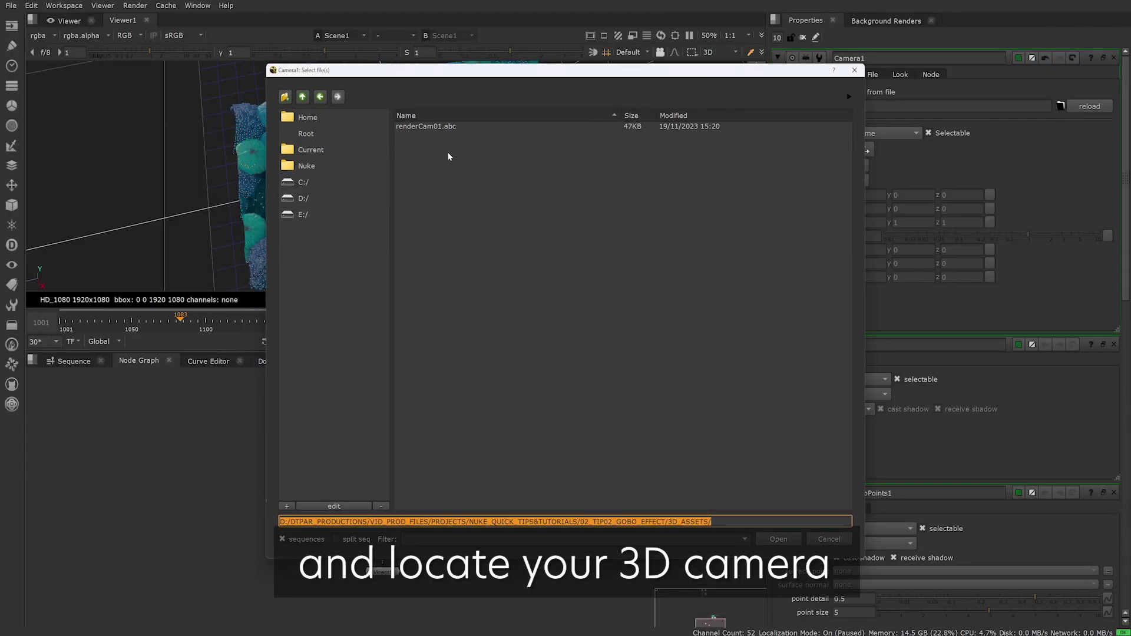
double_click(426, 126)
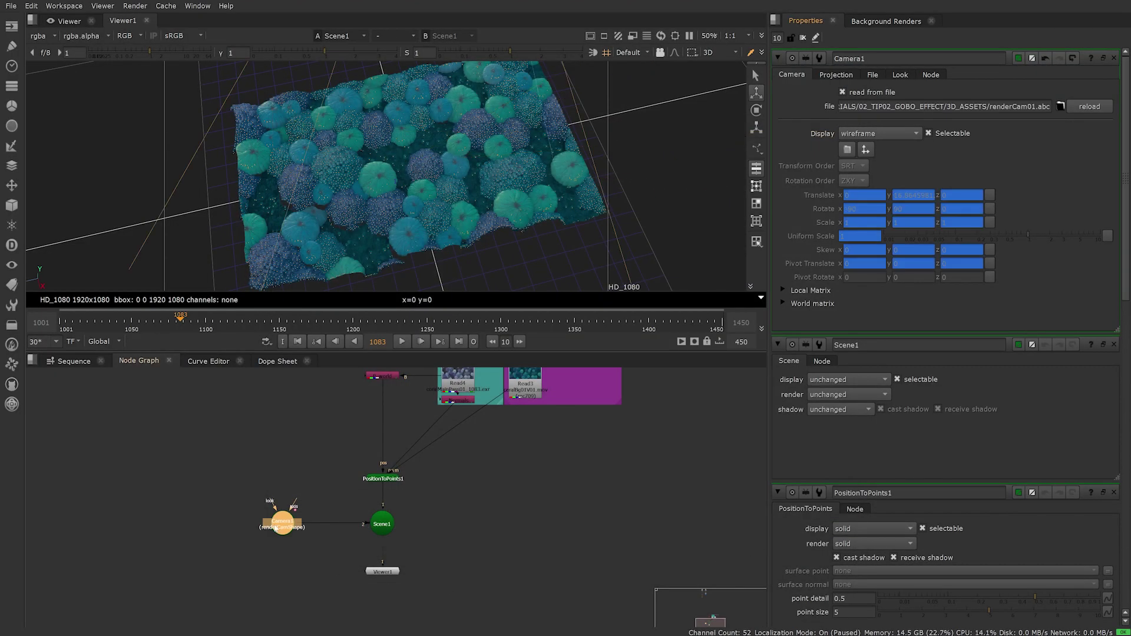
click(871, 75)
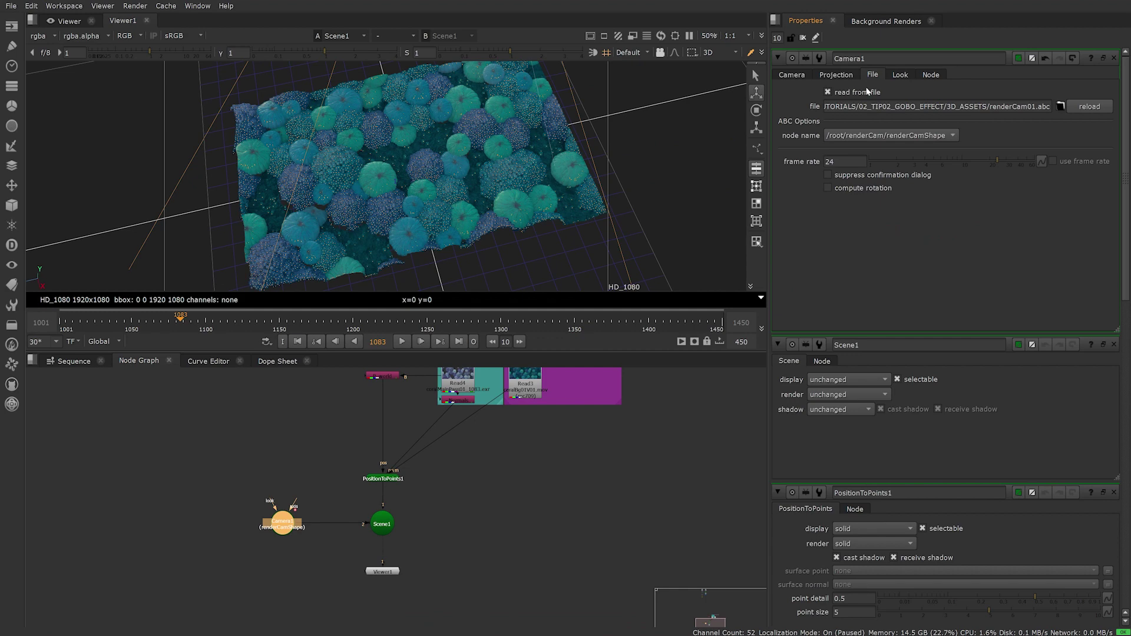
Place ScanlineRender1 under Scene1 and connect Camera1 to it.
click(462, 483)
key(Tab)
text(scan)
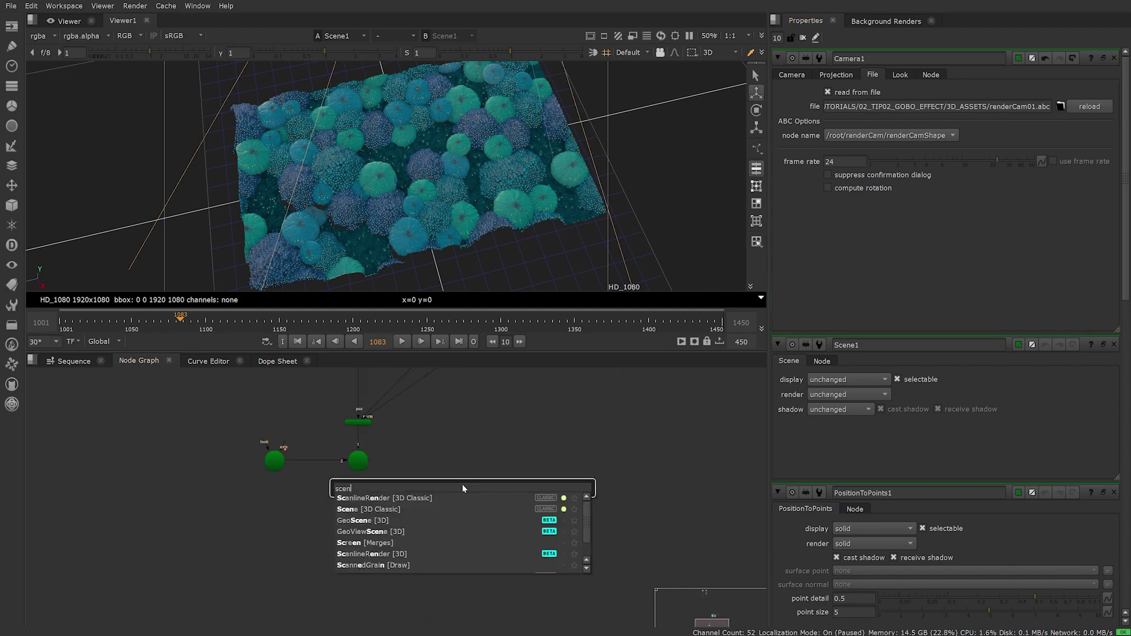
key(Return)
scroll(462, 483, up, 3)
drag(464, 485, 328, 531)
scroll(352, 483, down, 1)
Wipe-compare ScanlineRender1's output over the precomp Read3 in a maximized viewer.
key(1)
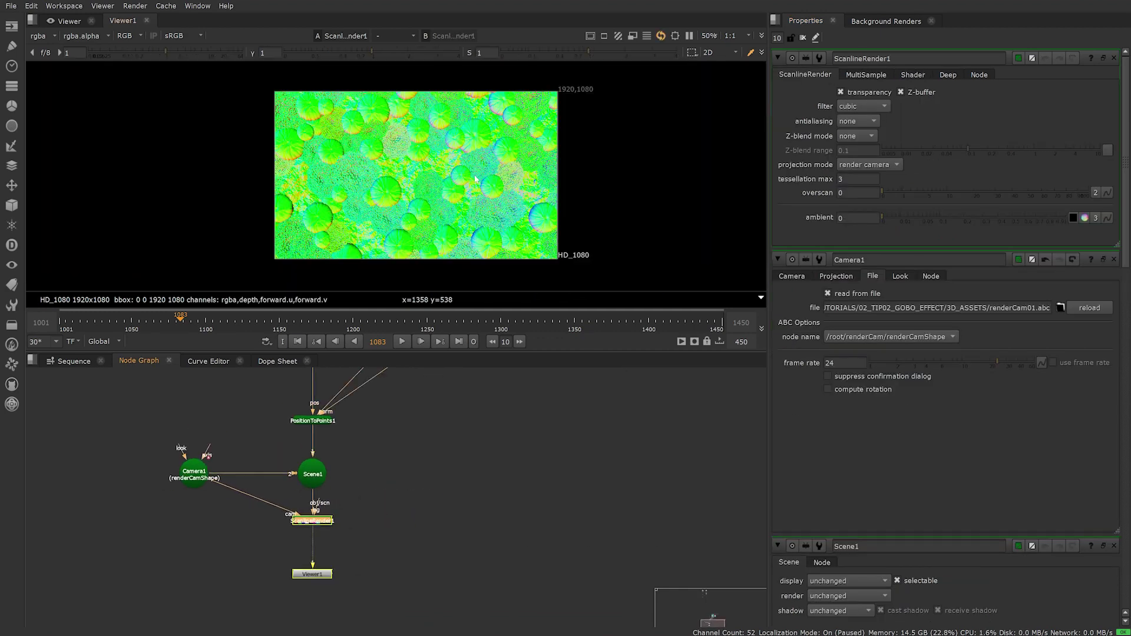
scroll(391, 501, down, 1)
middle_drag(464, 476, 459, 519)
click(462, 390)
key(2)
key(w)
key(space)
scroll(546, 265, up, 5)
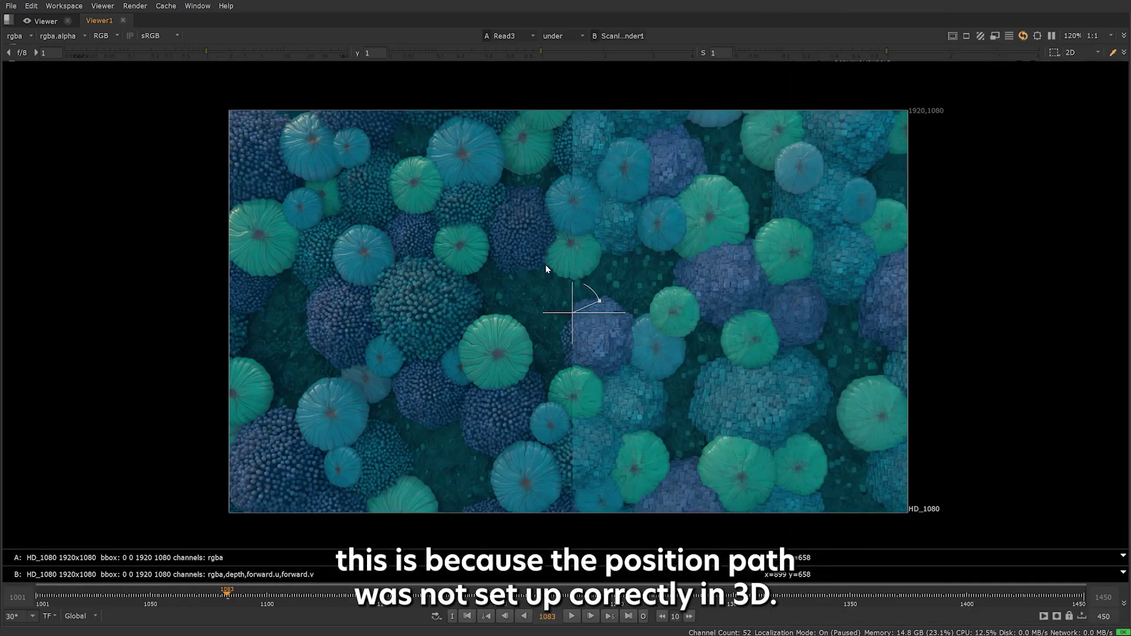
Play the sequence from the first frame, then jump to around frame 1190.
click(467, 616)
click(571, 616)
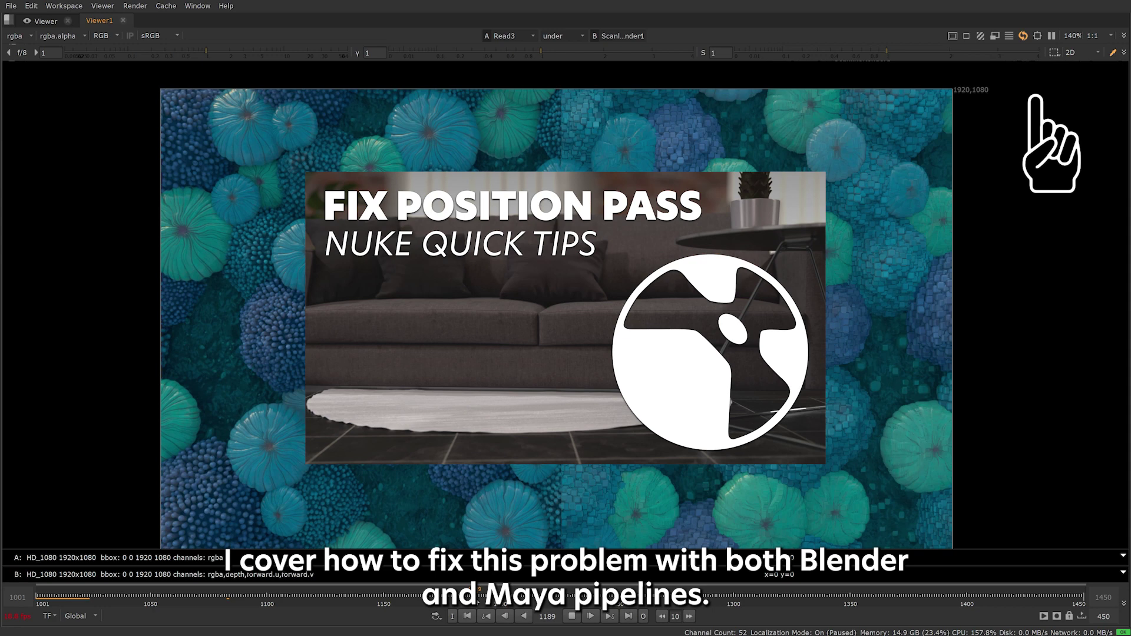
click(478, 599)
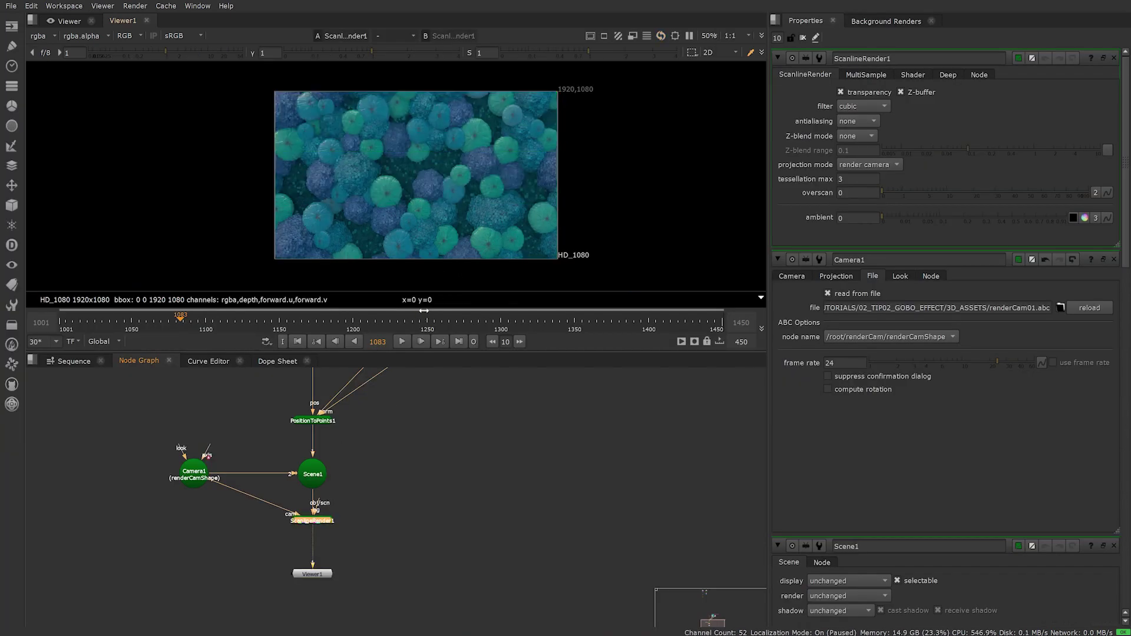
Set Read3 as viewer input 2, wipe it against the render, then maximize and fit the viewer.
scroll(389, 497, down, 1)
middle_drag(451, 476, 447, 517)
click(464, 392)
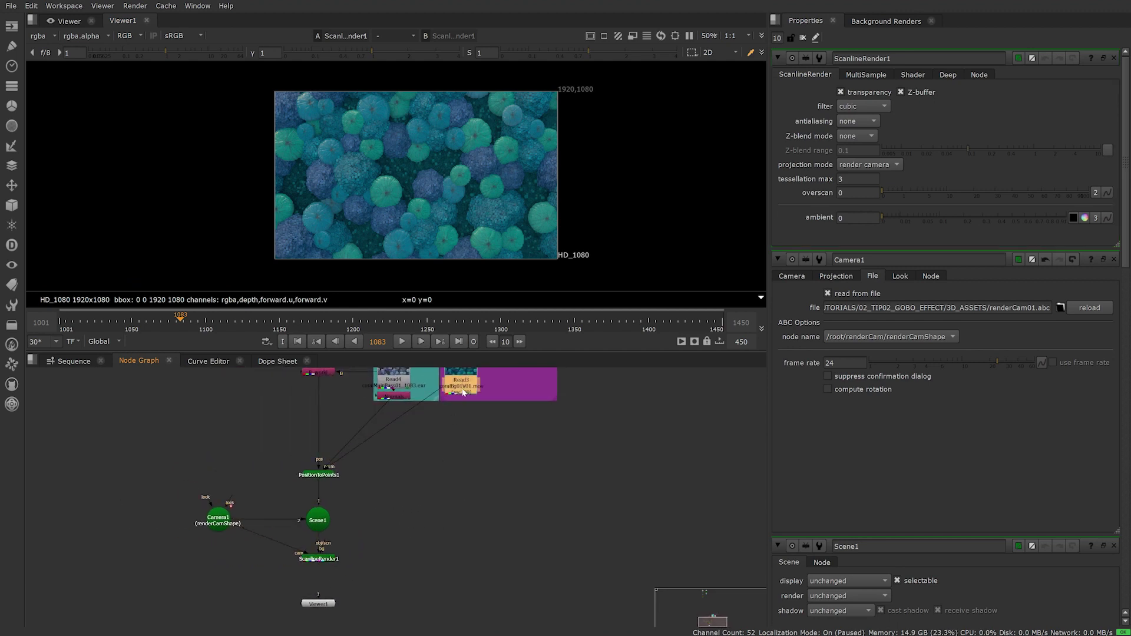
key(2)
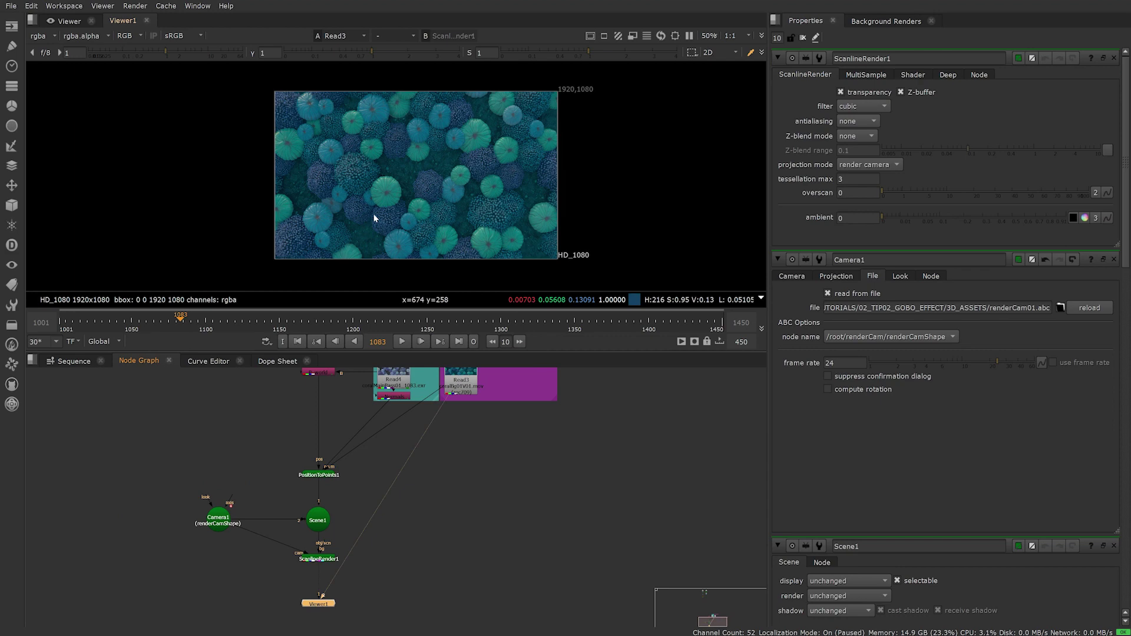
key(w)
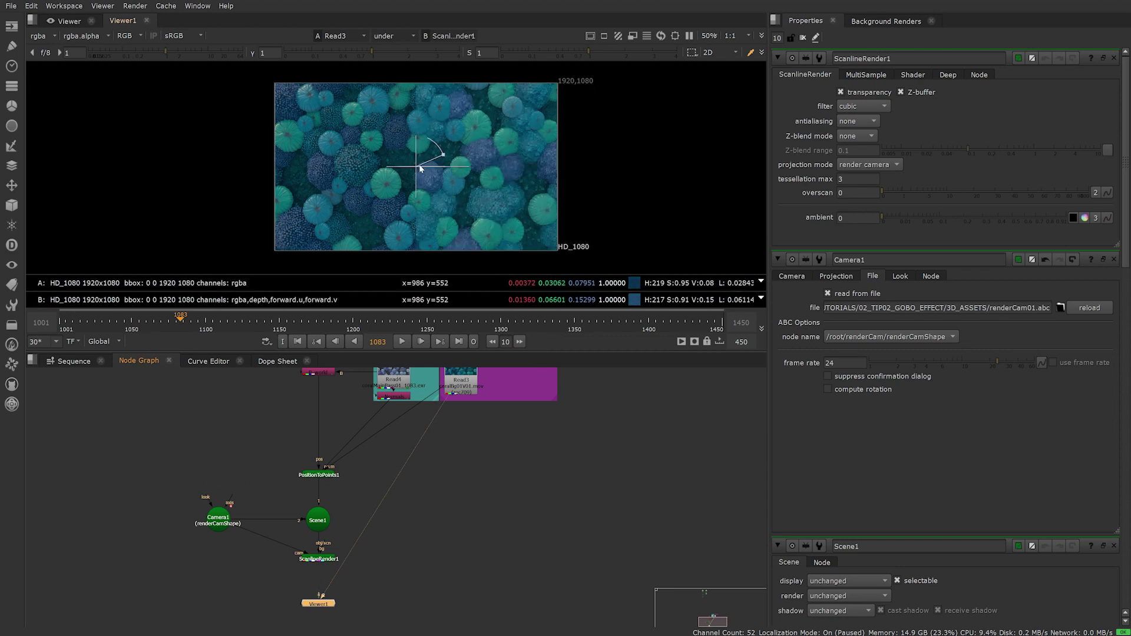
key(space)
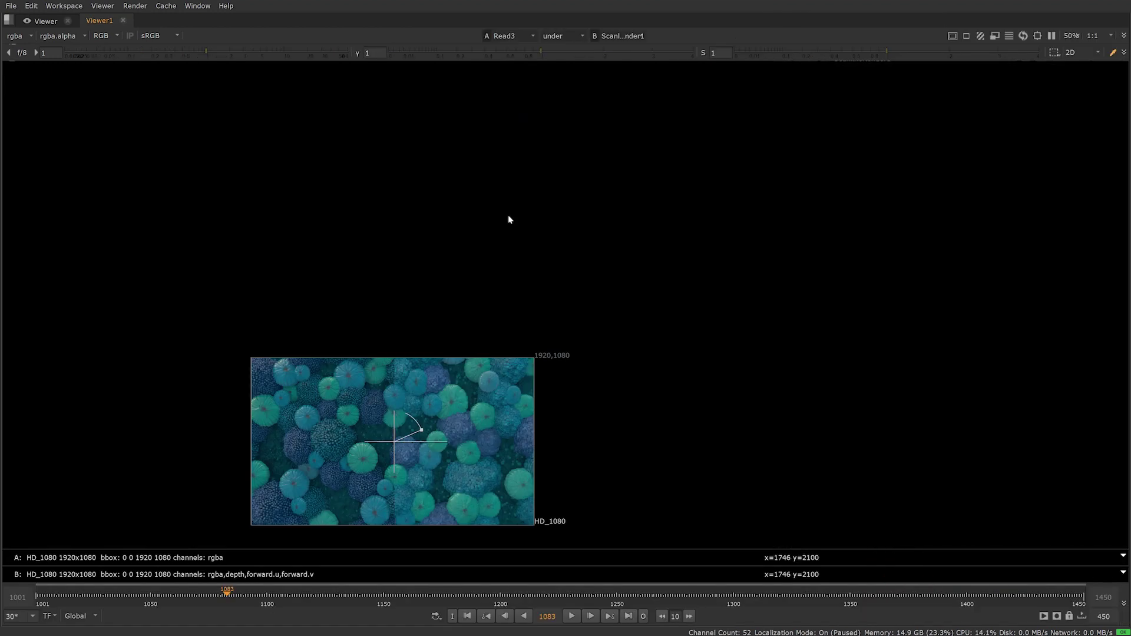
key(f)
scroll(549, 271, up, 1)
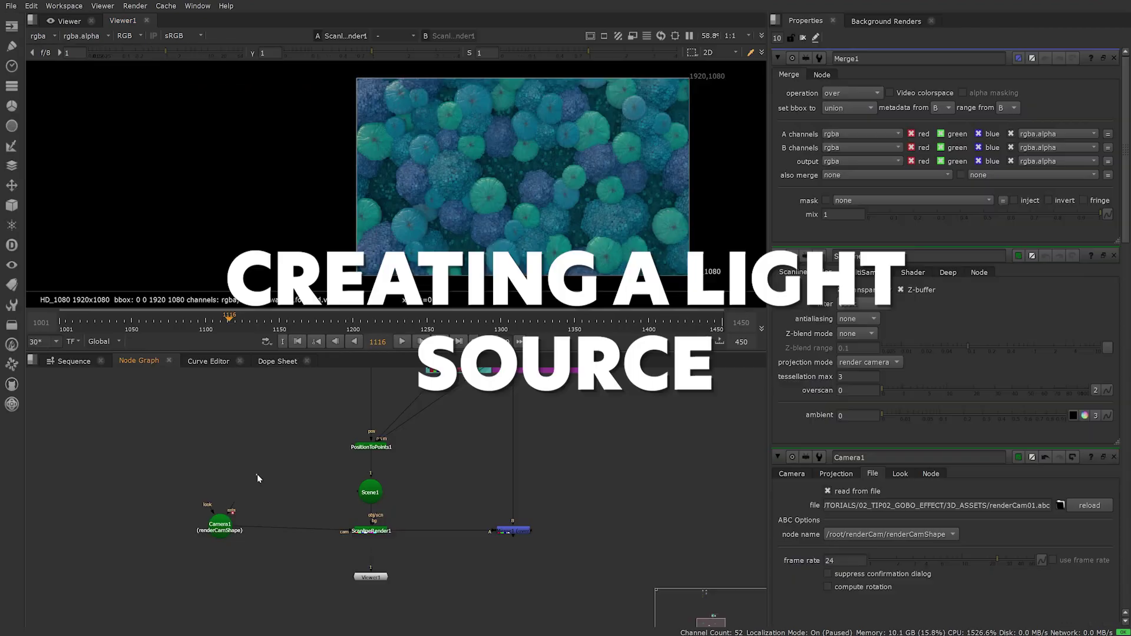
Create Light1 and set its light type to spot.
key(Tab)
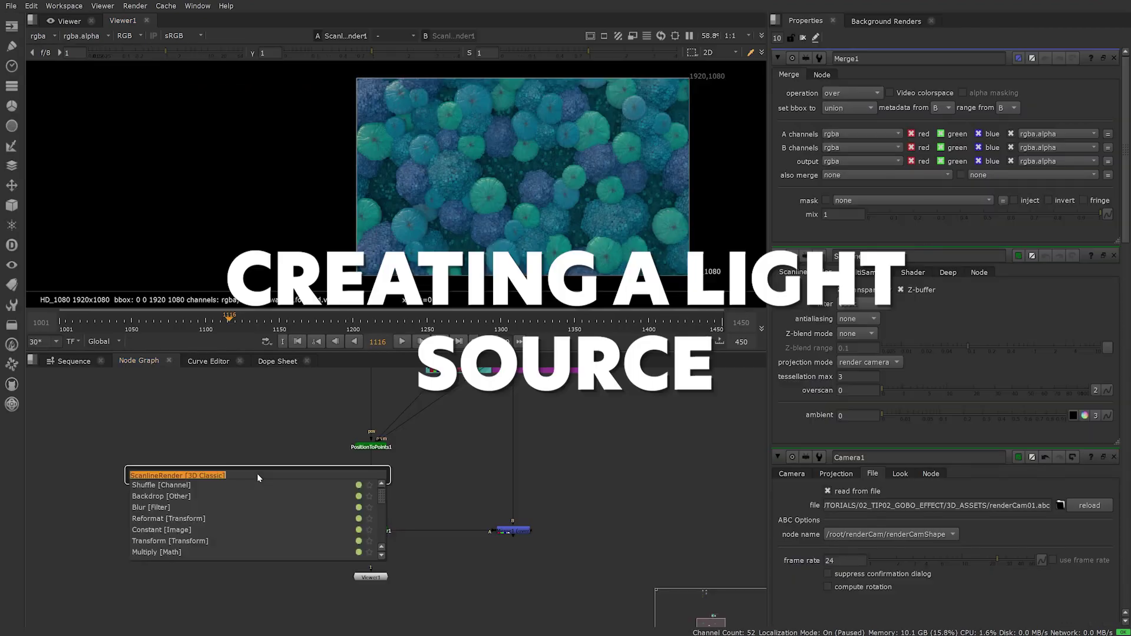
text(light)
key(Return)
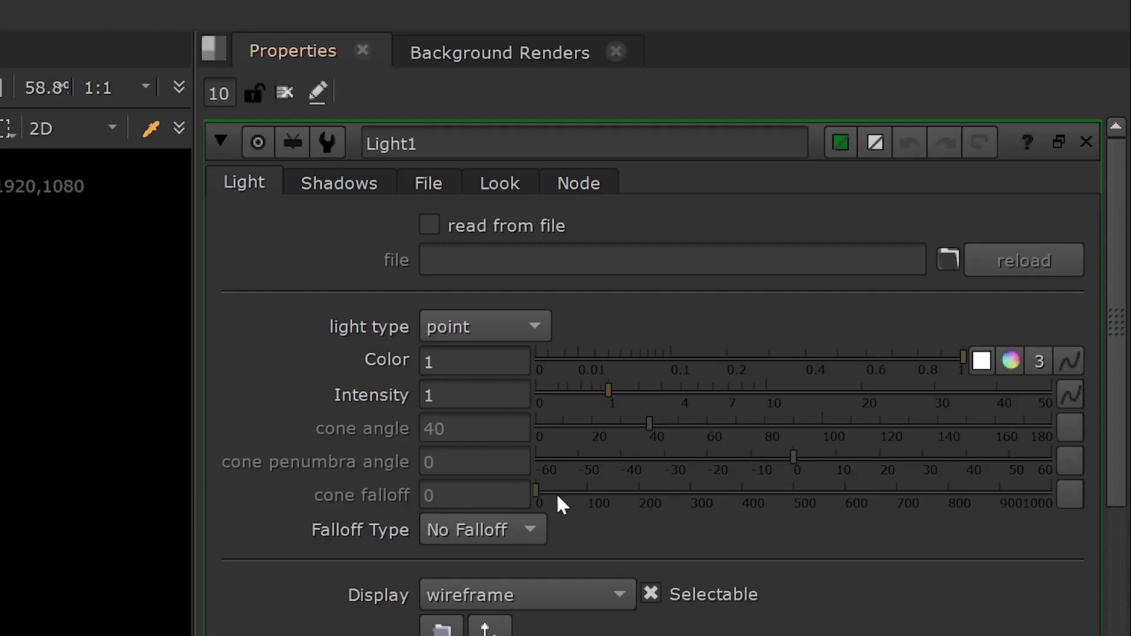
click(880, 133)
click(883, 159)
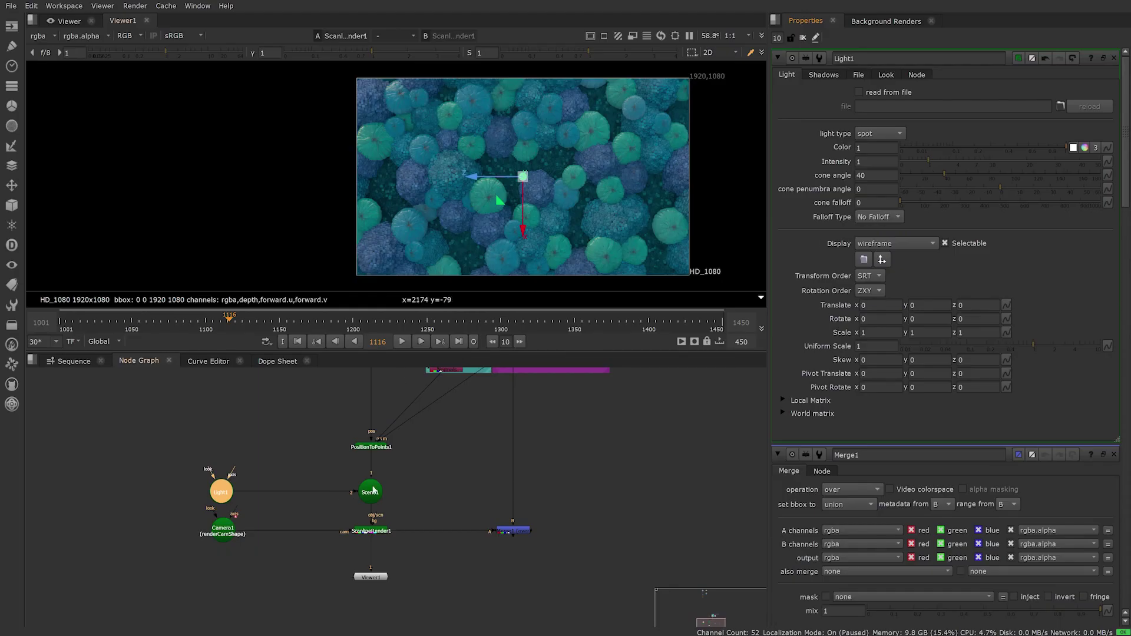
Set PositionToPoints1's display and render modes both to textured.
click(380, 457)
double_click(380, 449)
click(867, 96)
click(872, 121)
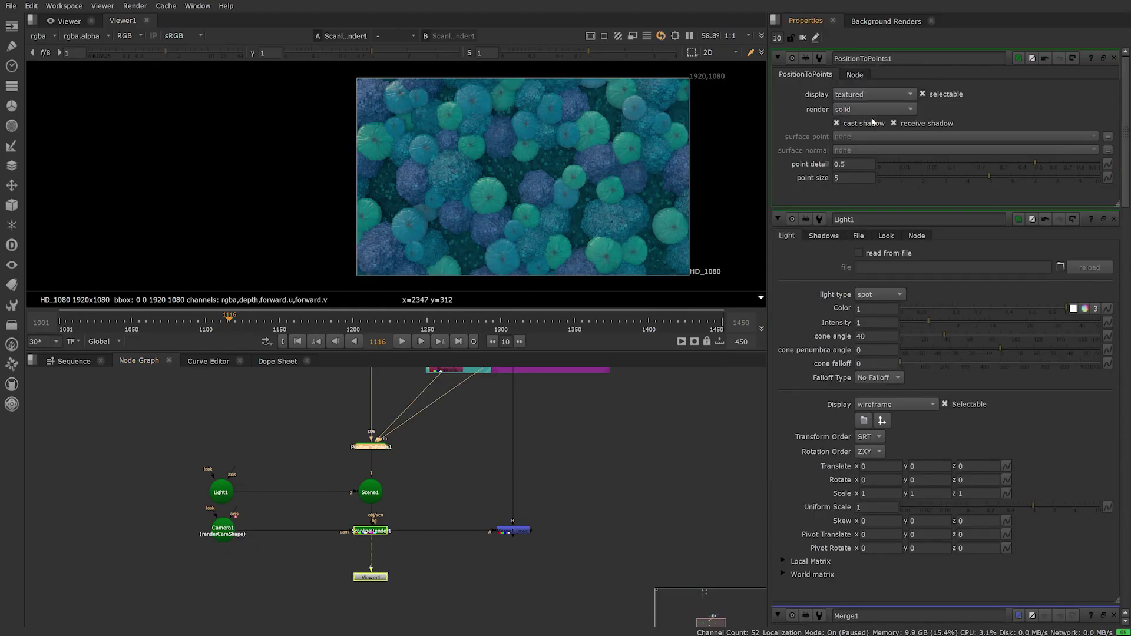
click(872, 109)
click(872, 136)
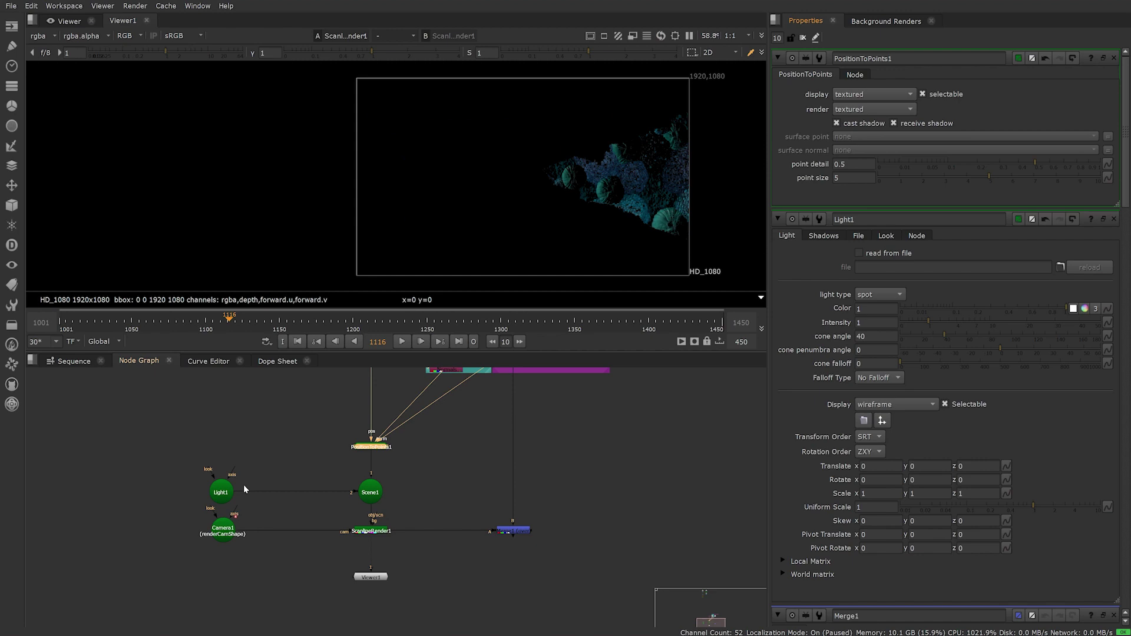
In the maximized 3D view, rotate the spot light -90 on X to point down.
key(space)
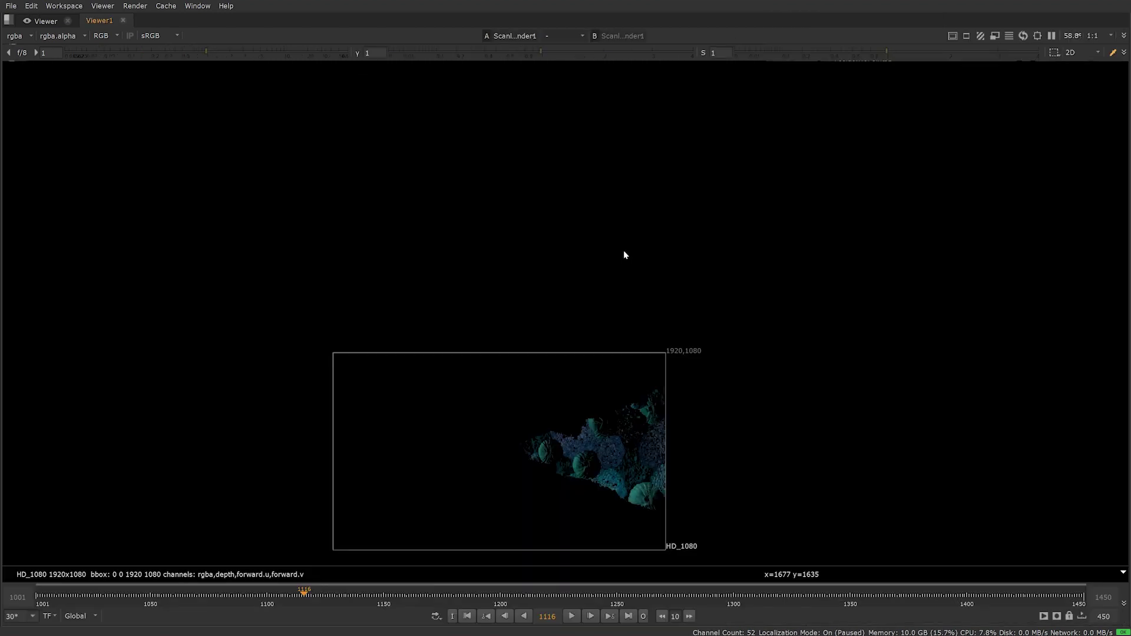
key(Tab)
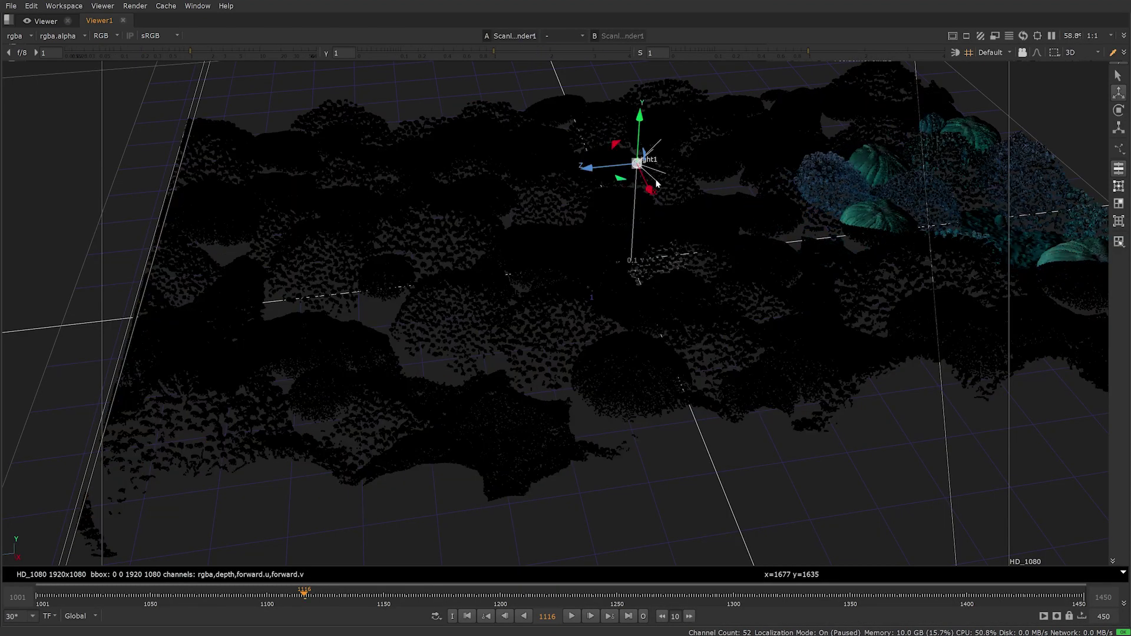
scroll(641, 192, down, 5)
scroll(613, 200, up, 1)
drag(594, 201, 593, 196)
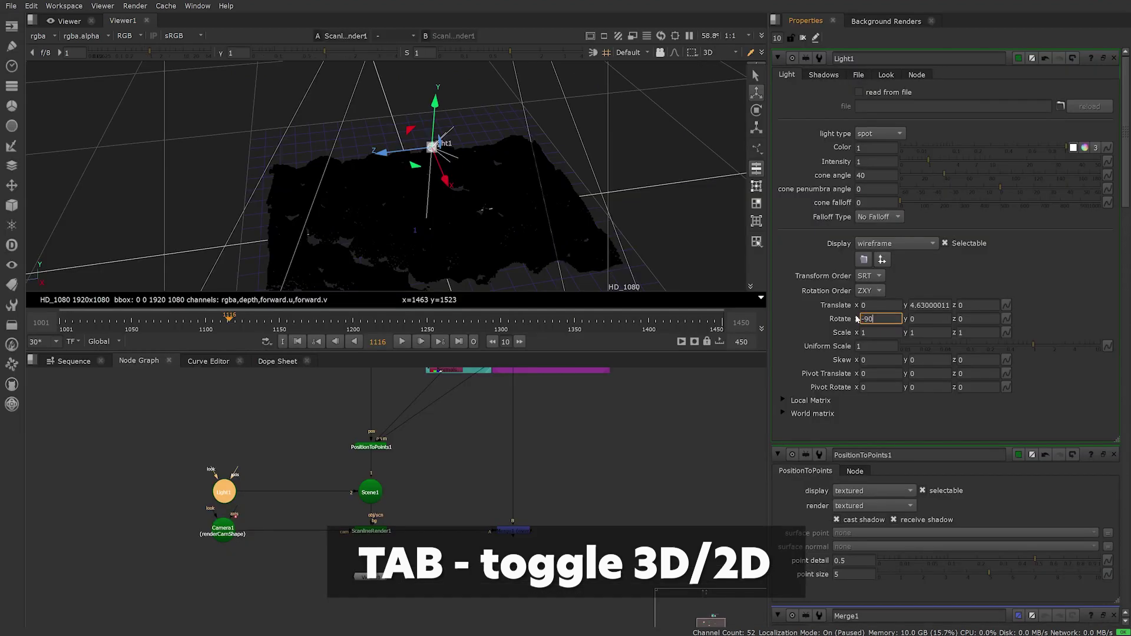
key(Return)
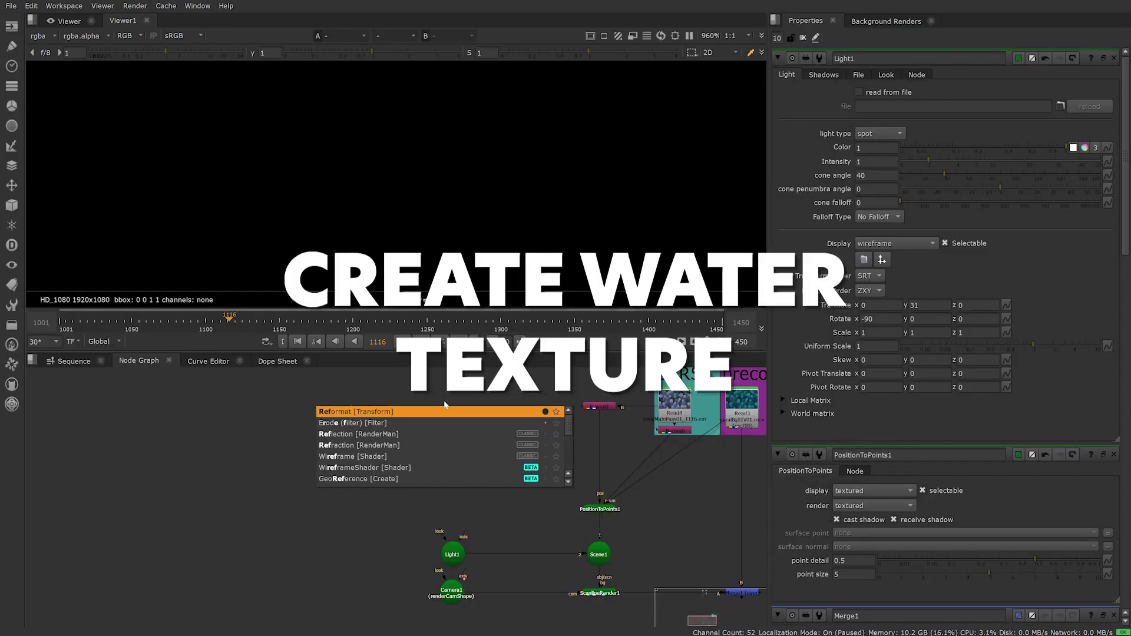
Create a Reformat with the 8K square 7680x7680 output format.
key(Return)
click(888, 109)
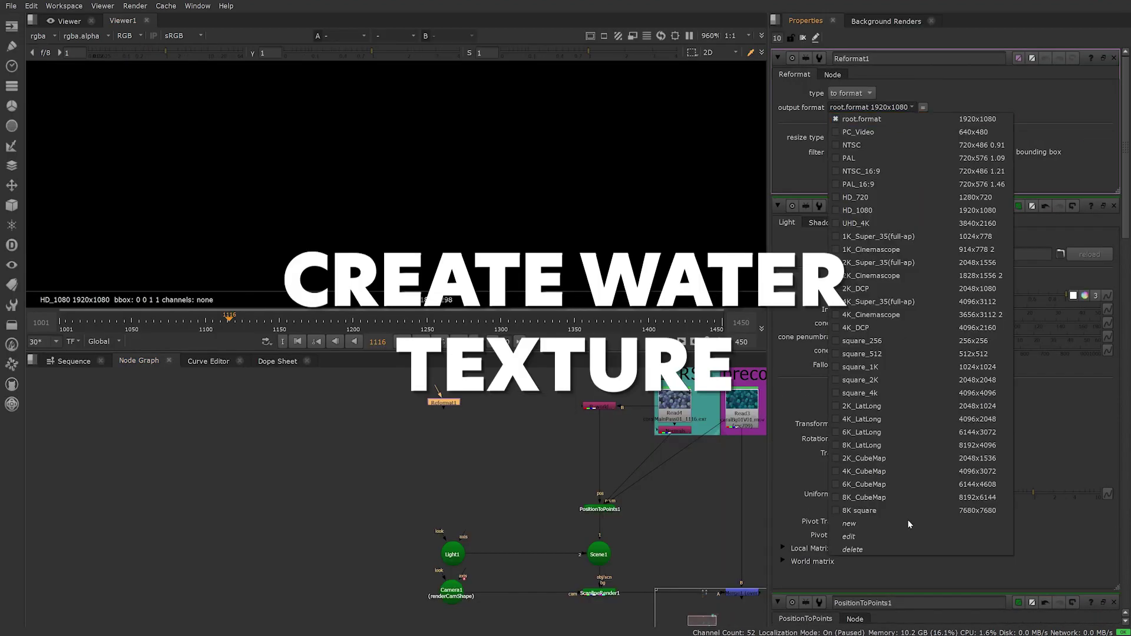
click(908, 512)
Add a Noise node of type turbulence with x/ysize 20.
key(Tab)
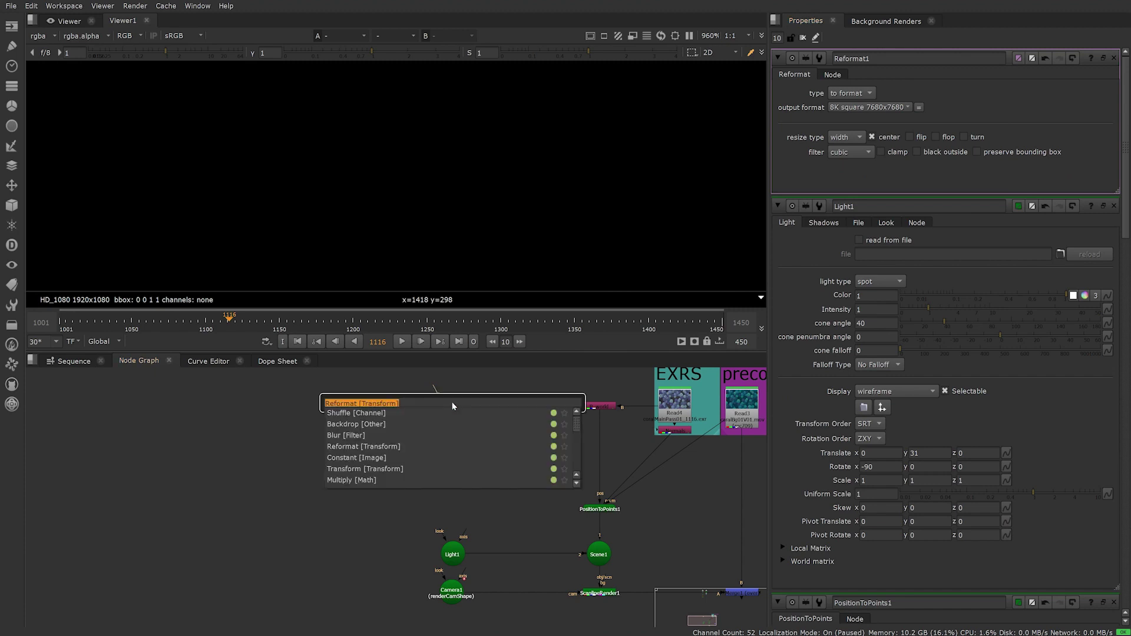
text(noise)
key(Return)
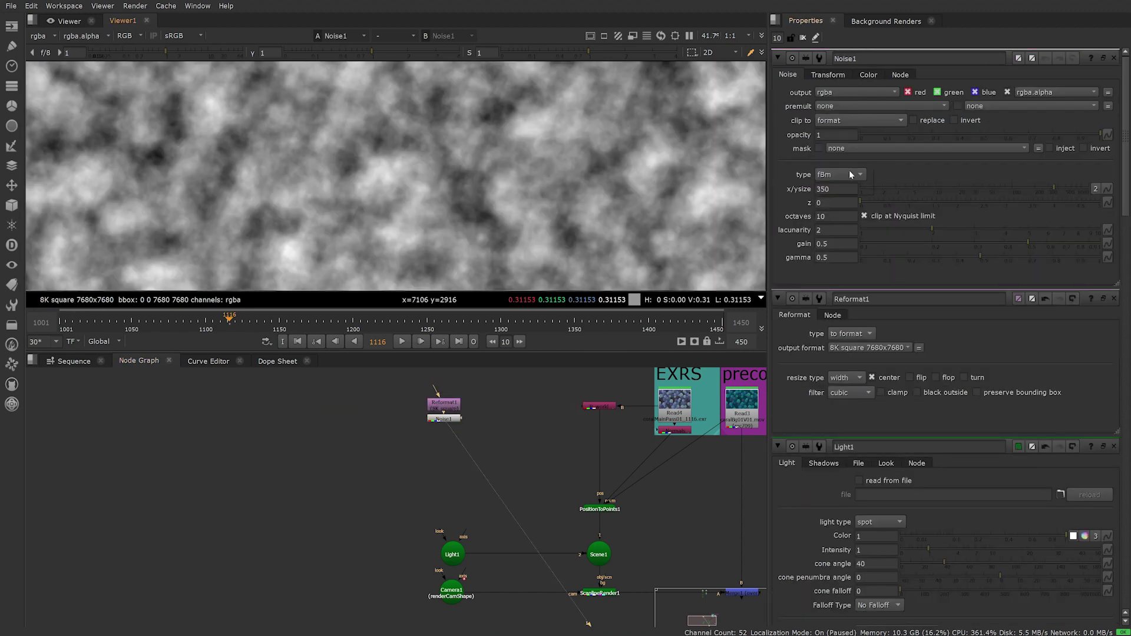
click(845, 175)
click(851, 188)
double_click(833, 189)
text(2)
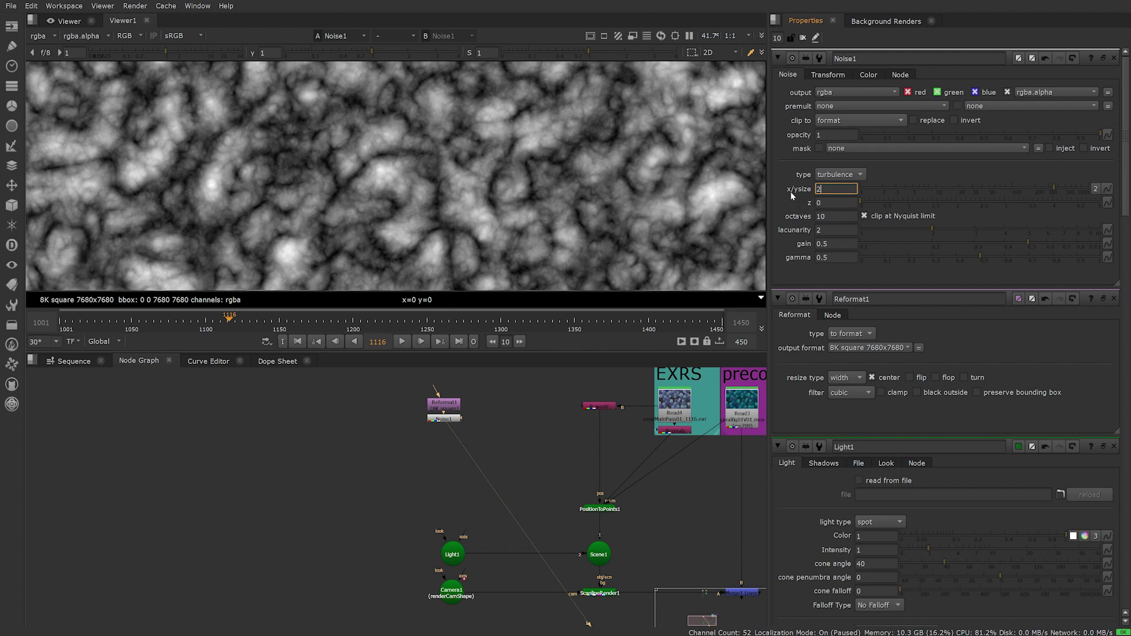
text(0)
key(Return)
click(833, 203)
key(ctrl+z)
key(ctrl+shift+z)
Set the noise lacunarity to 5 and gain to 0.
click(833, 202)
key(Tab)
key(Tab)
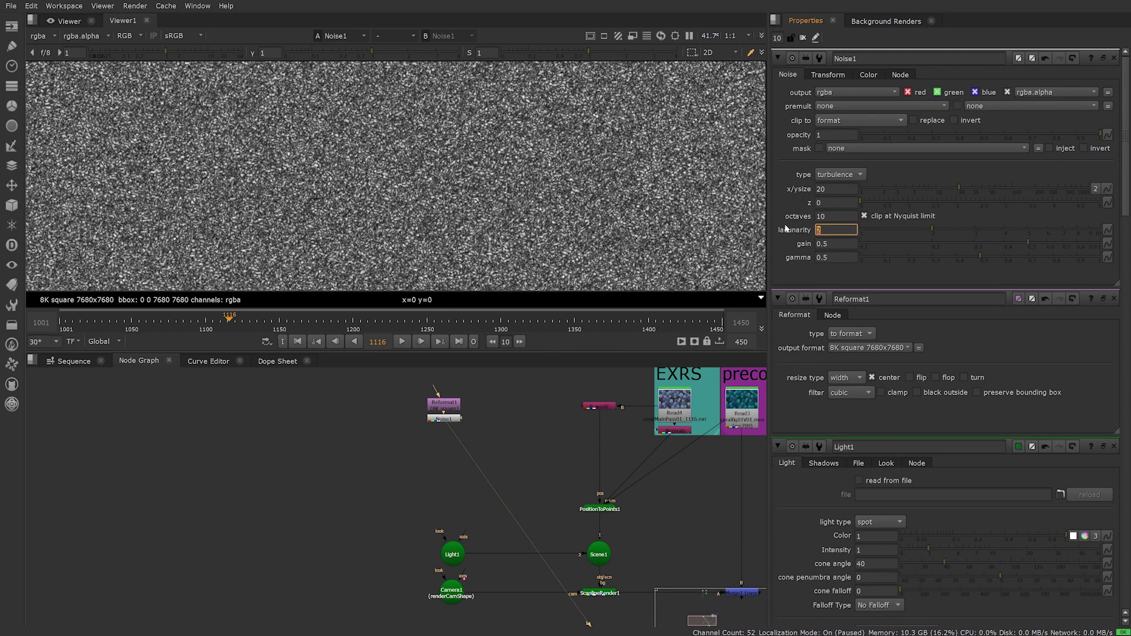
text(5)
key(Return)
text(0)
key(Return)
key(Tab)
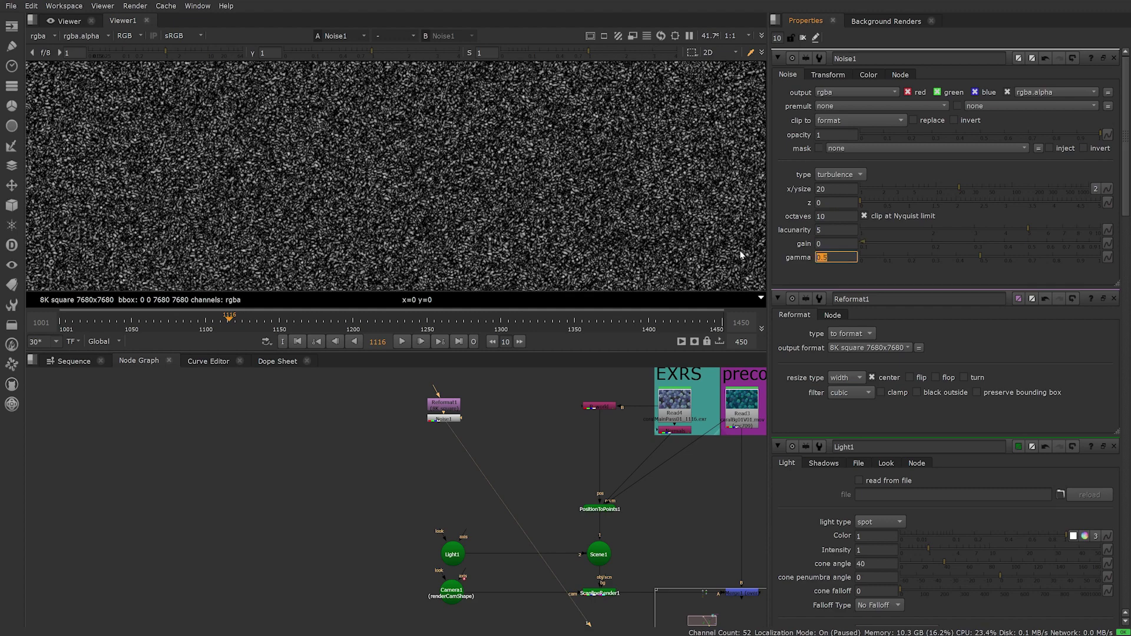
Set the Noise gamma to 3.5.
text(3.5)
key(Return)
scroll(504, 200, down, 1)
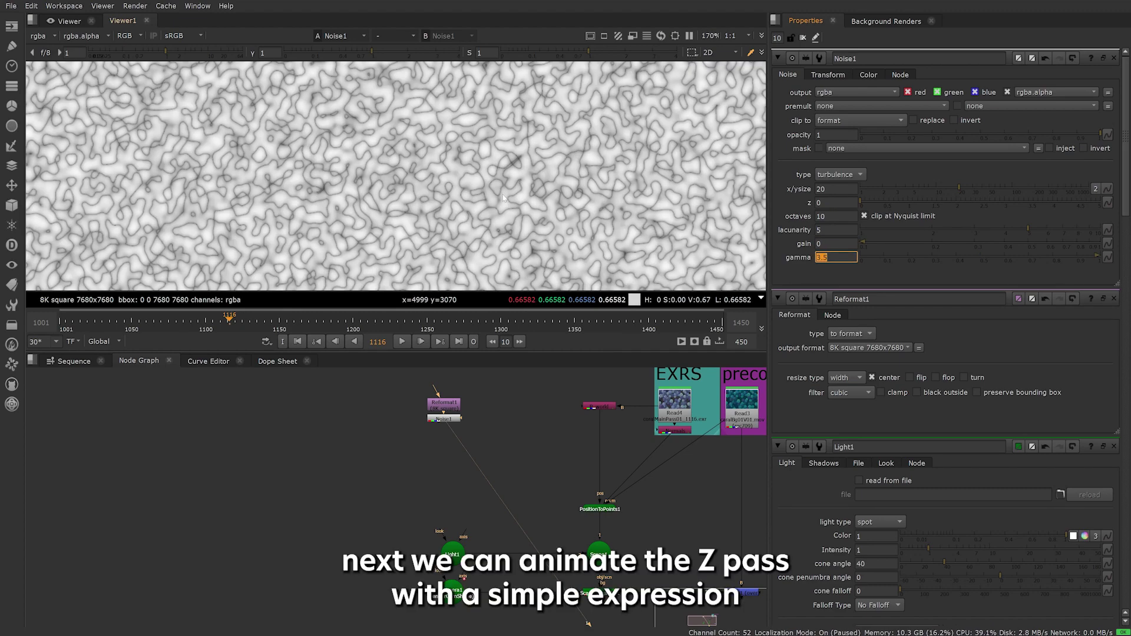
key(Delete)
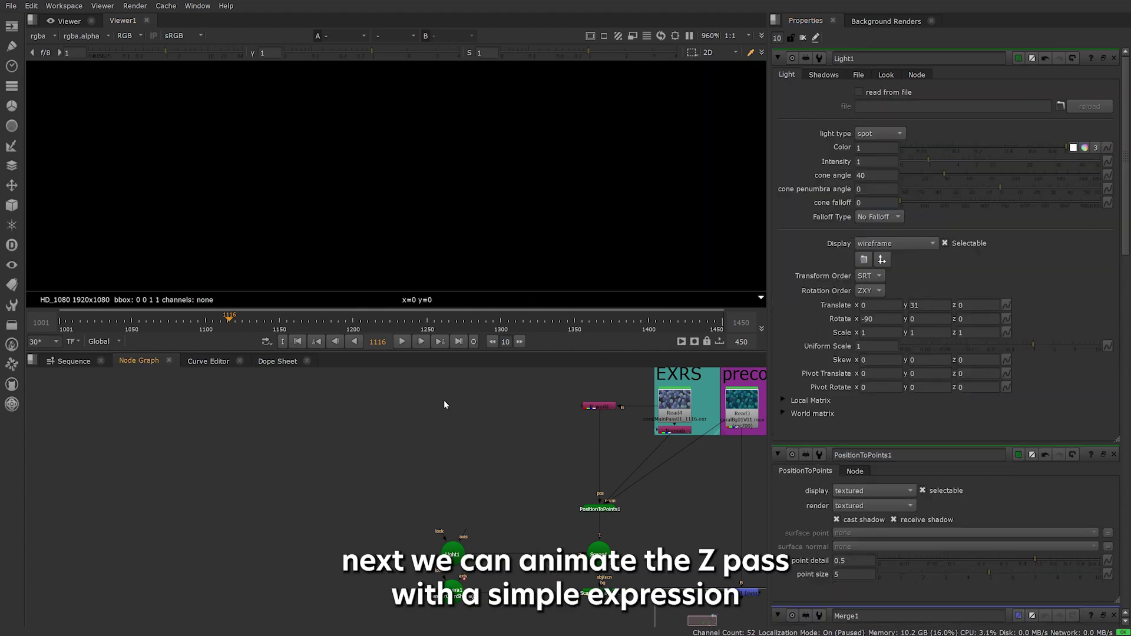
key(ctrl+z)
Drive the noise z offset with the expression frame/50 and play it back.
key(equal)
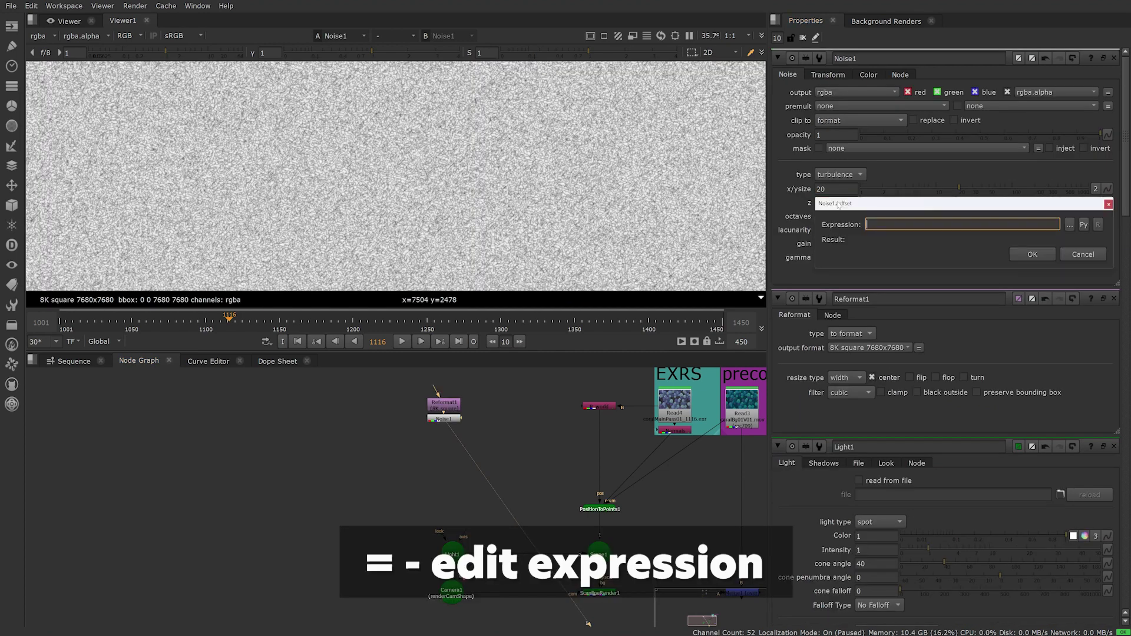
text(frame/50)
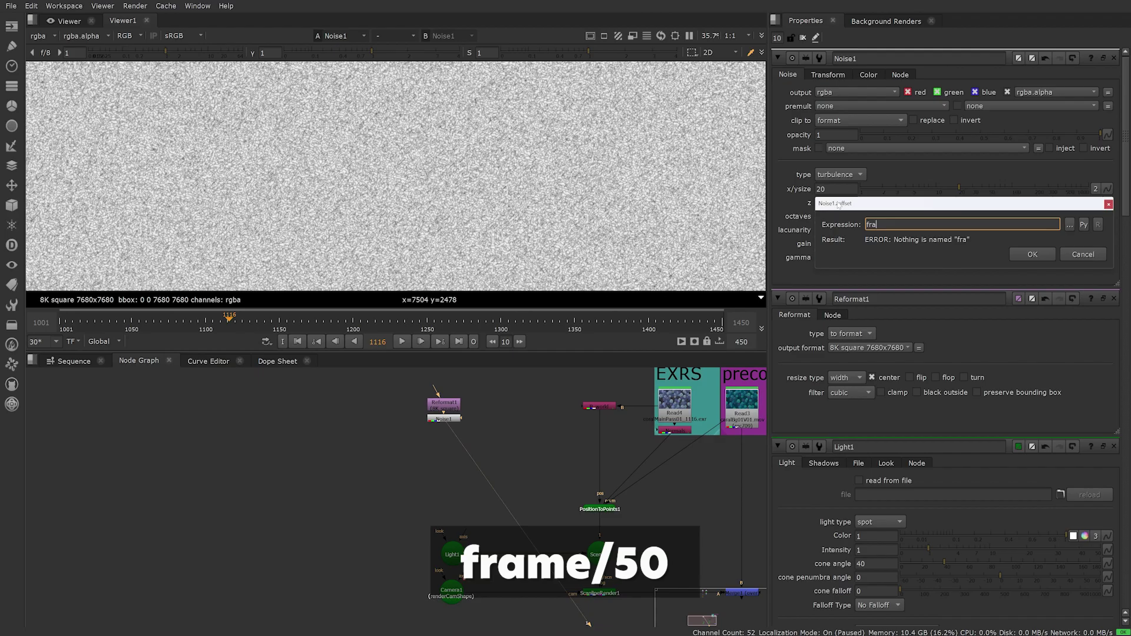
click(1050, 258)
click(403, 342)
scroll(535, 248, up, 2)
key(space)
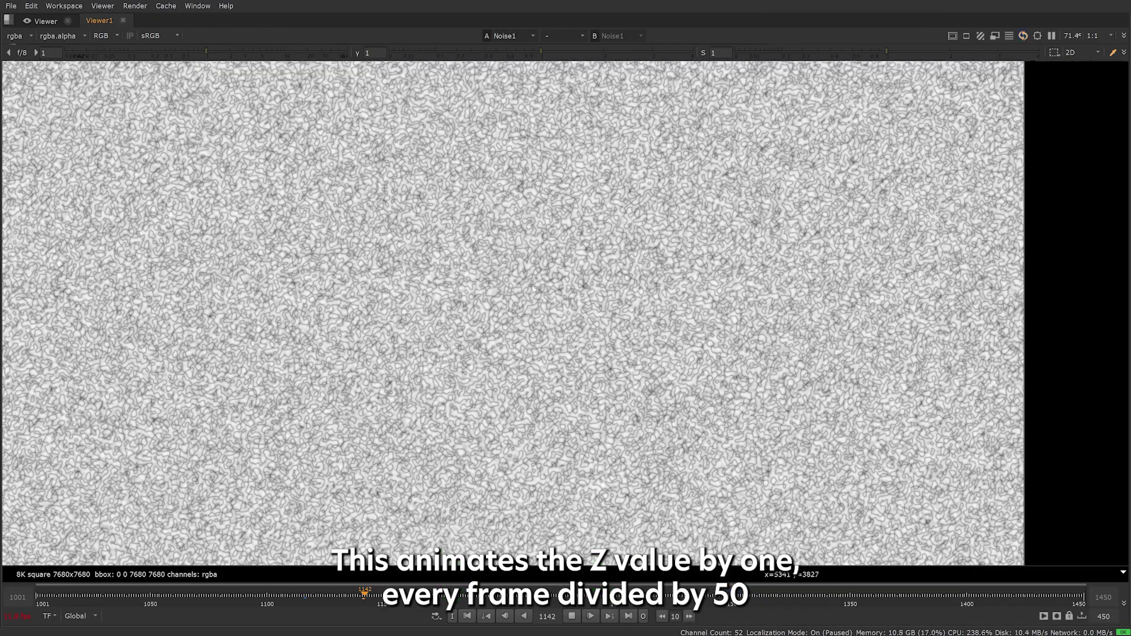
scroll(532, 288, up, 5)
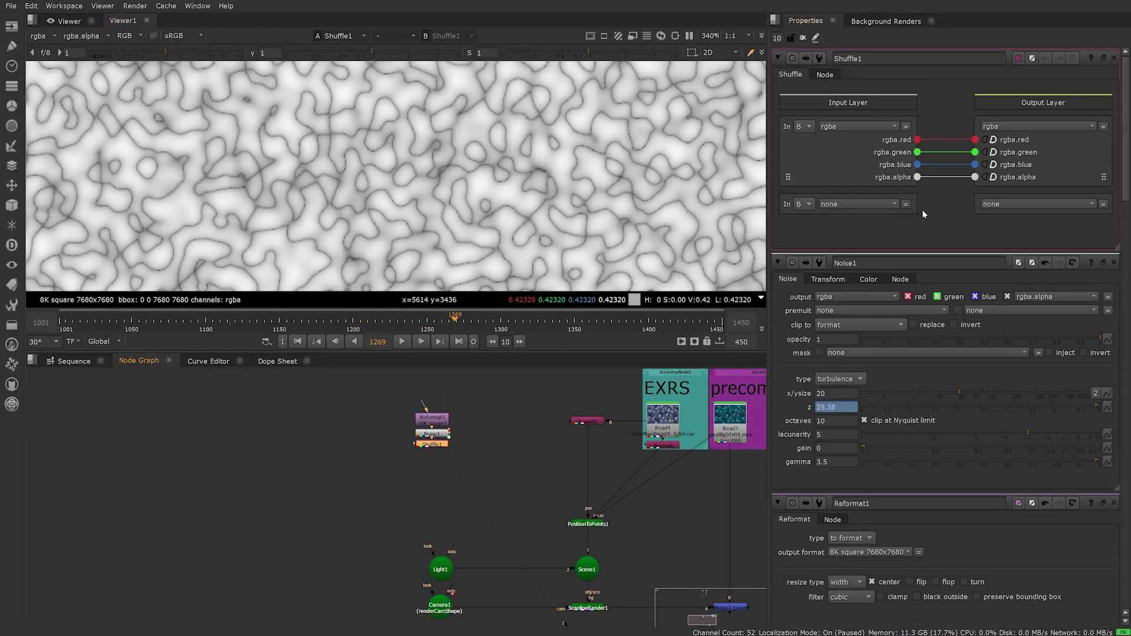
View the alpha channel and add a Card node to carry the water noise.
key(a)
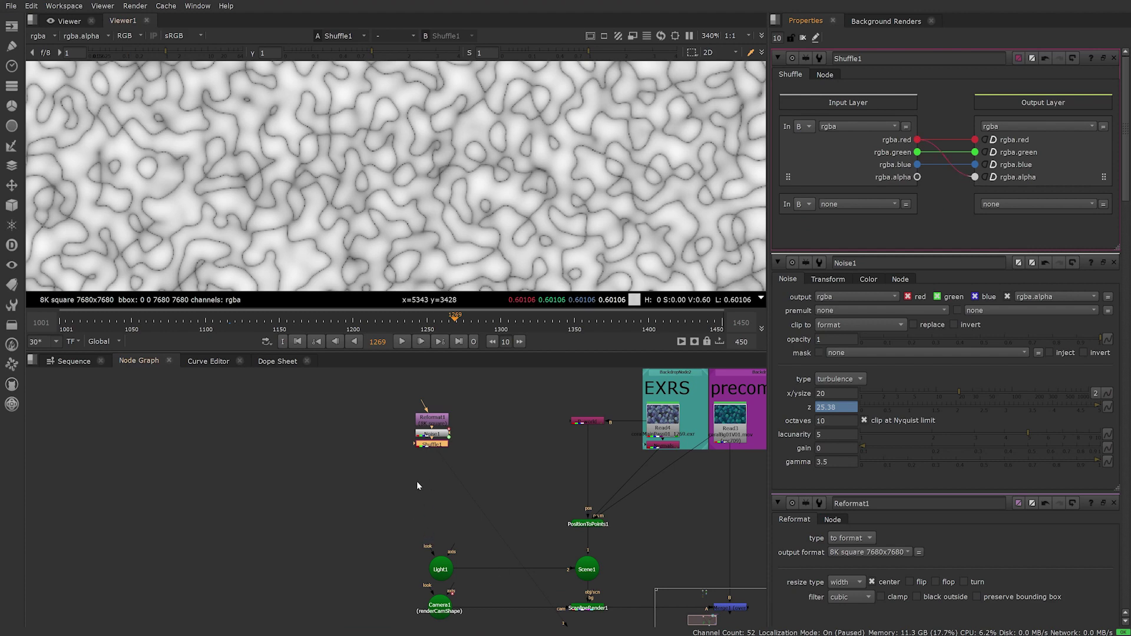
key(Tab)
text(card)
key(Return)
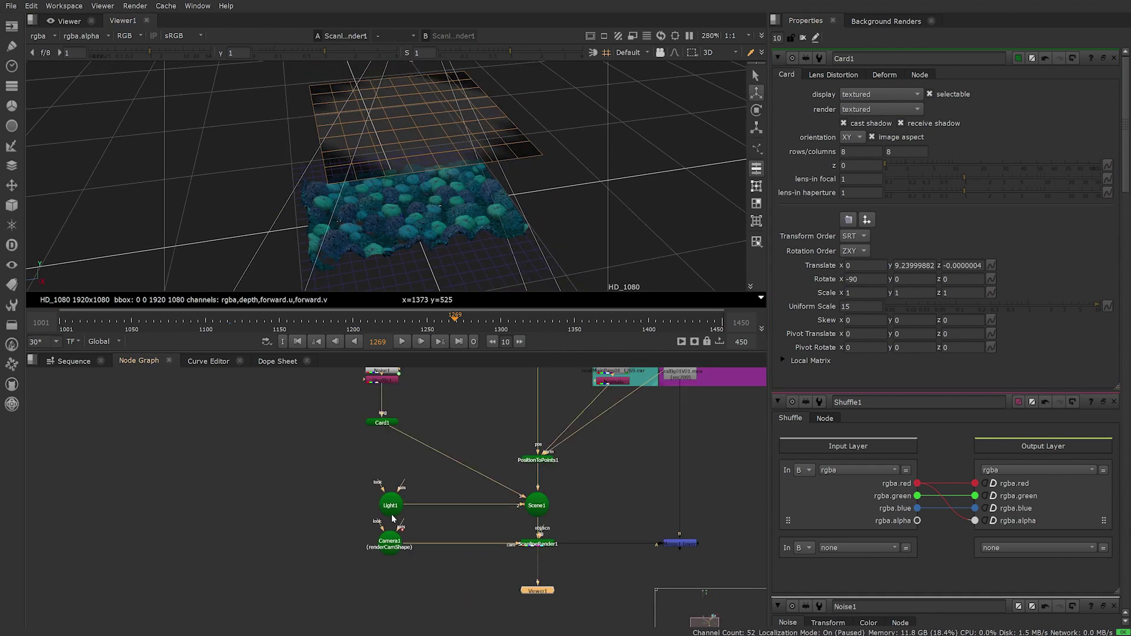
Enable Light1's Cast Shadows with clipped alpha shadow mode and rgba.alpha output mask.
double_click(390, 505)
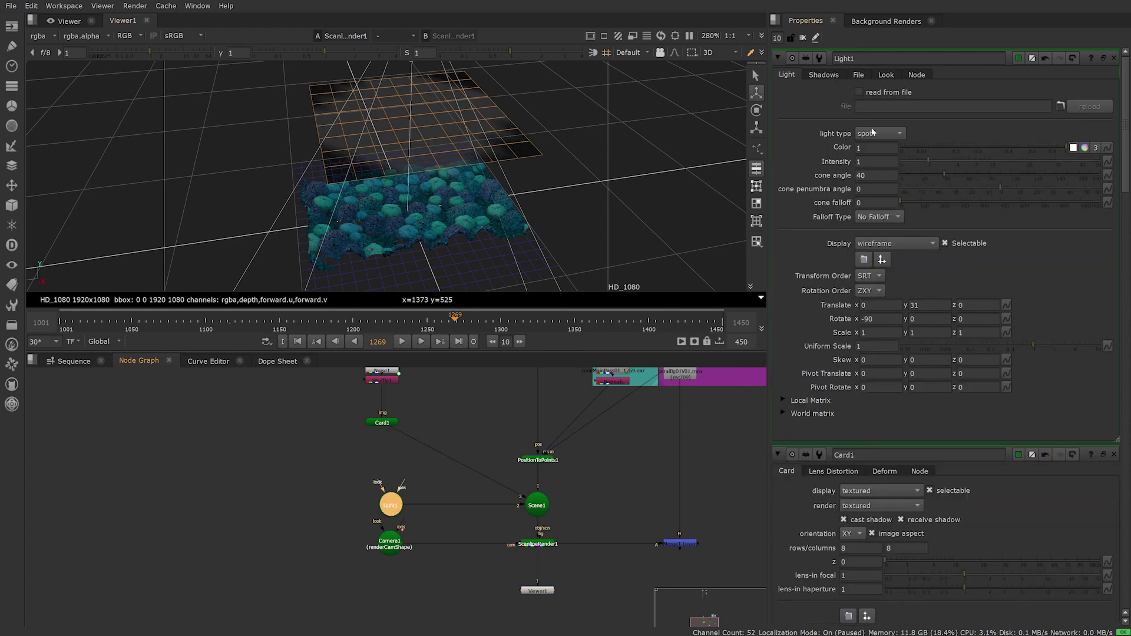
click(823, 74)
click(856, 92)
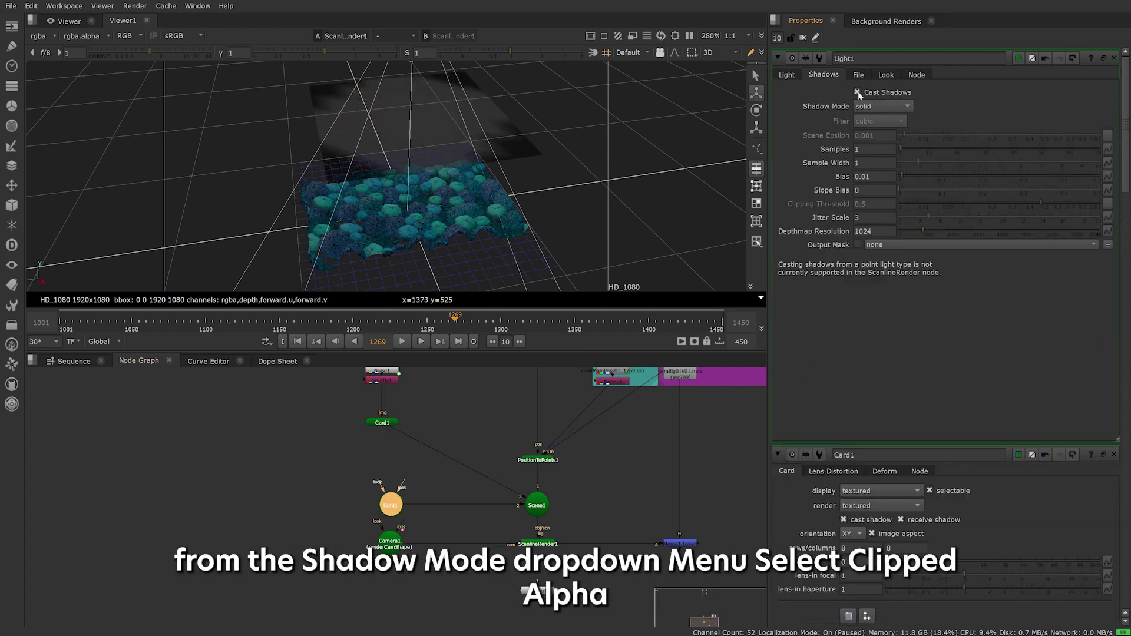
click(868, 103)
click(883, 124)
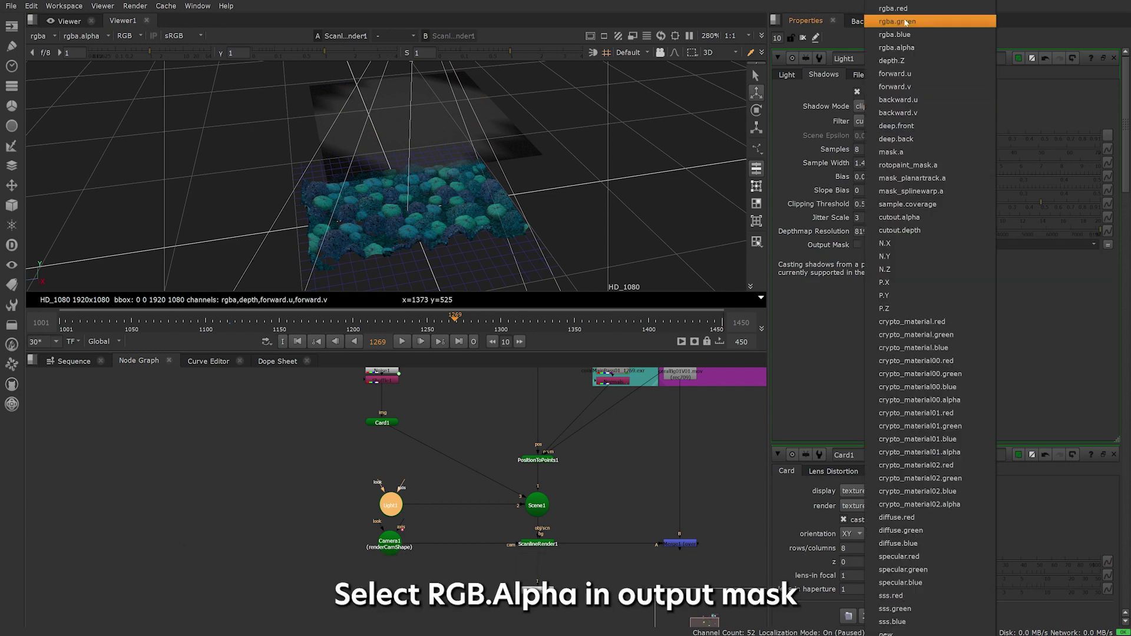
click(908, 49)
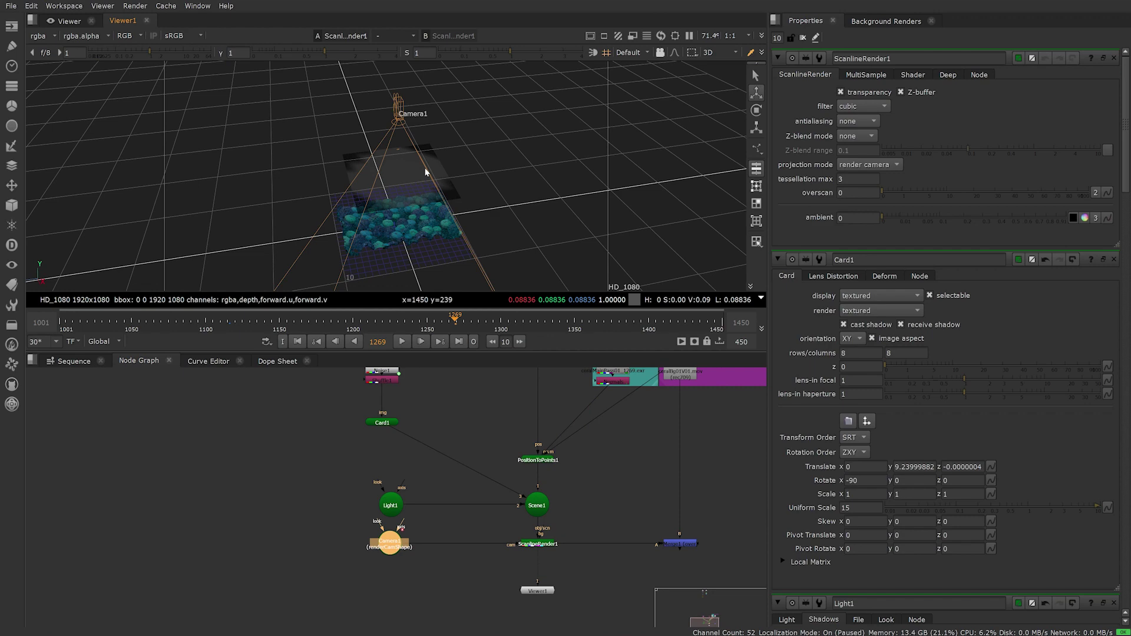
Raise the water card higher above the coral and return to the 2D render.
drag(398, 176, 397, 31)
key(Tab)
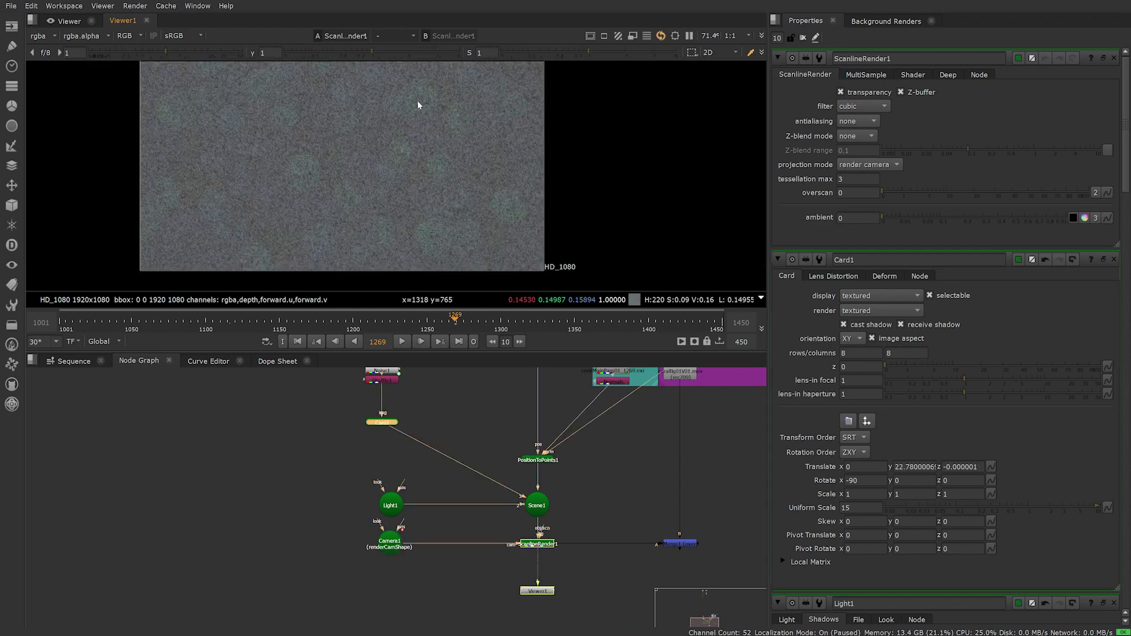
scroll(348, 160, down, 3)
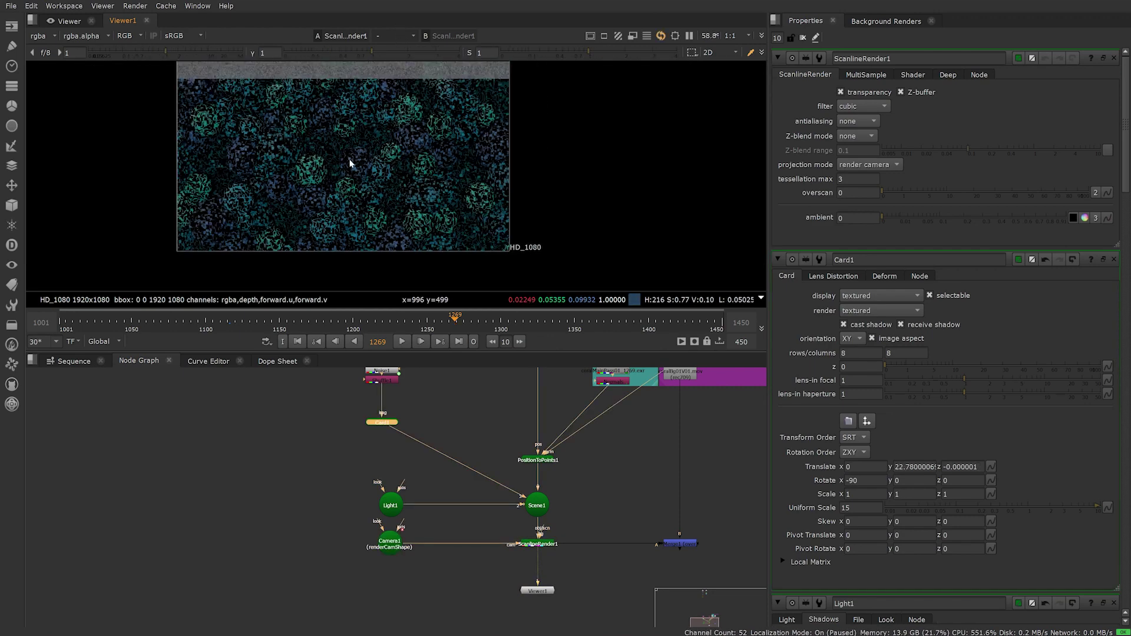
middle_drag(348, 160, 392, 165)
scroll(399, 190, up, 2)
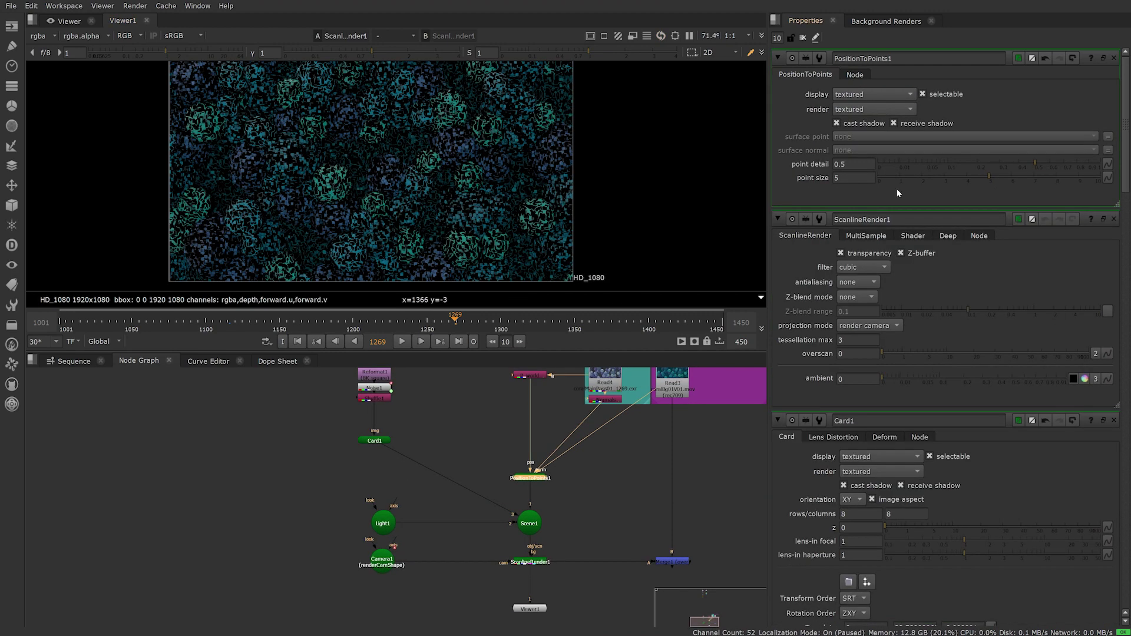
Change PositionToPoints1's point size from 5 to 2.
click(851, 178)
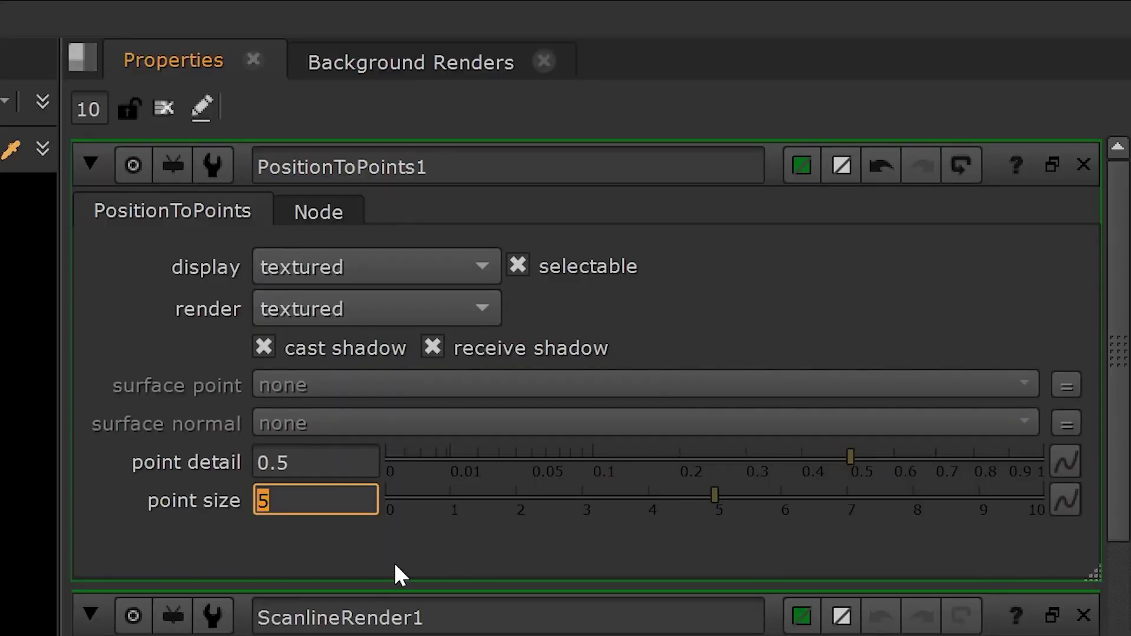
text(2)
key(Return)
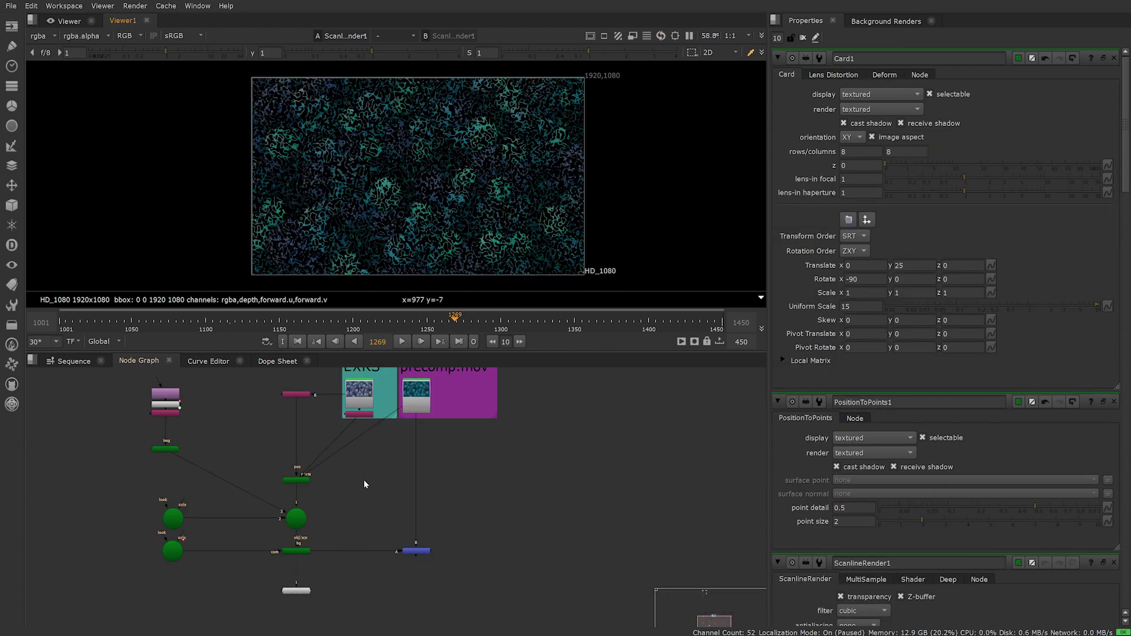
Add a Shuffle after ScanlineRender that copies red into alpha, viewing the alpha channel.
middle_drag(362, 479, 414, 551)
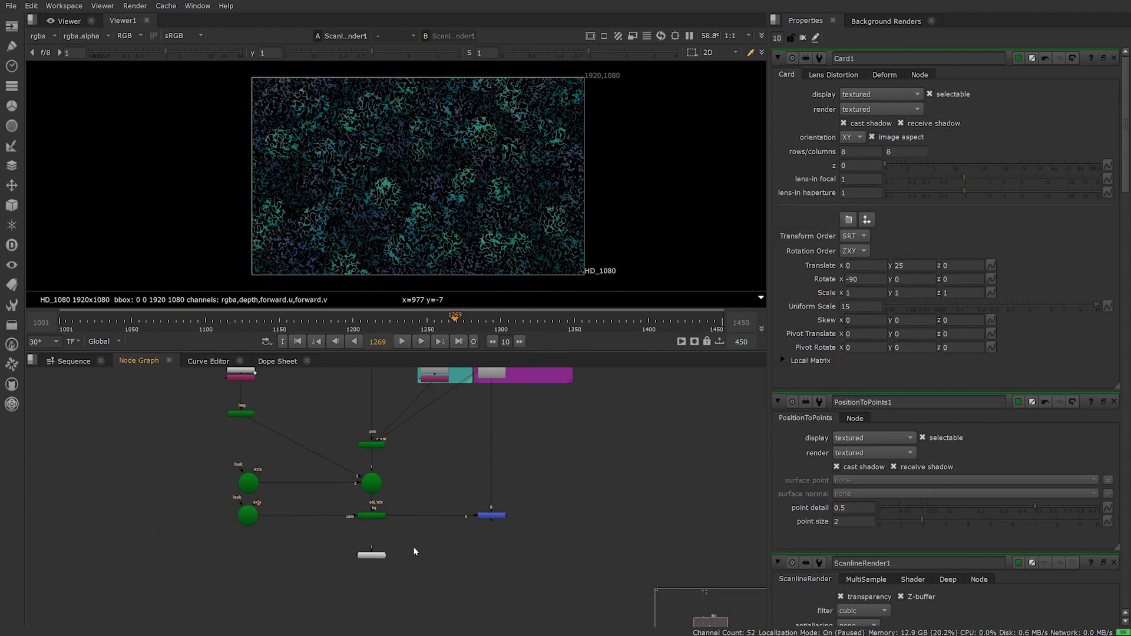
click(376, 517)
key(Tab)
text(shuf)
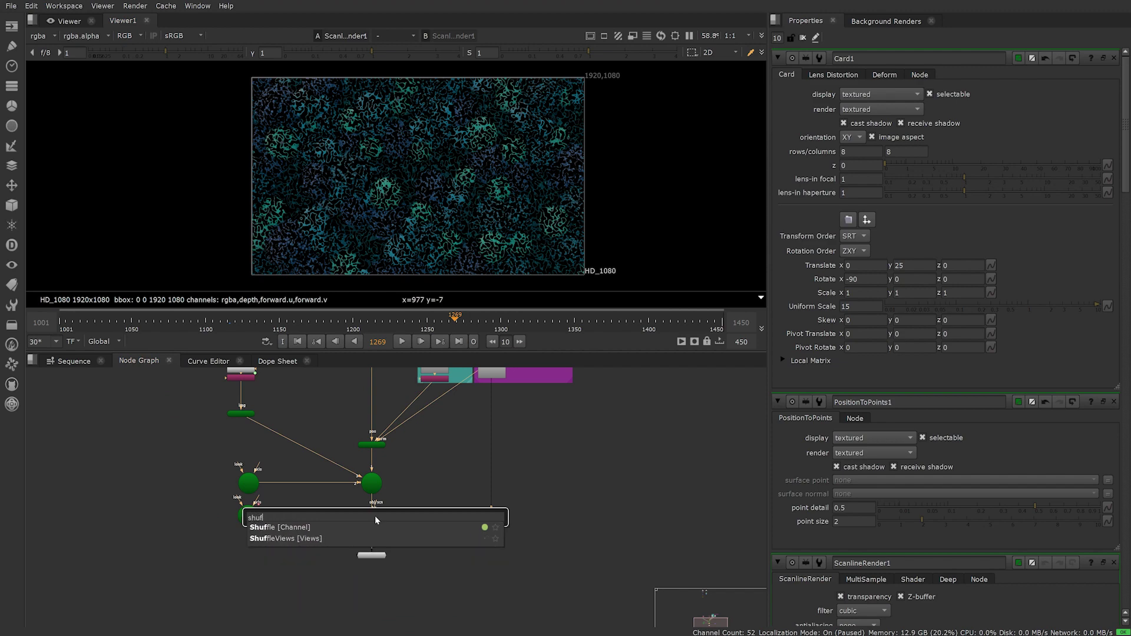
key(Return)
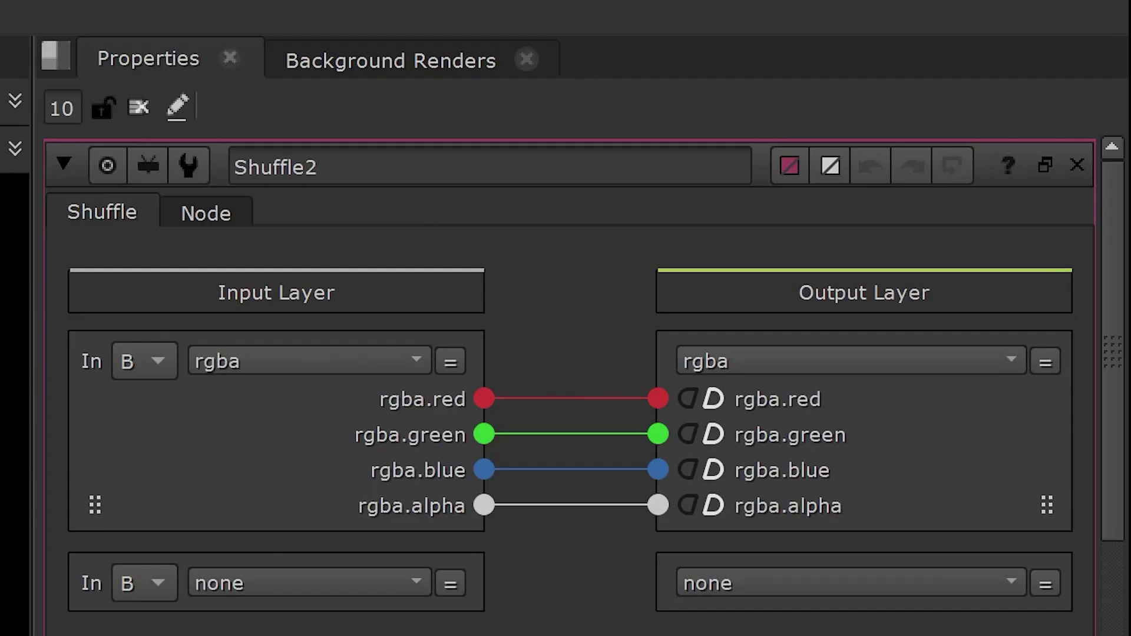
drag(484, 398, 658, 505)
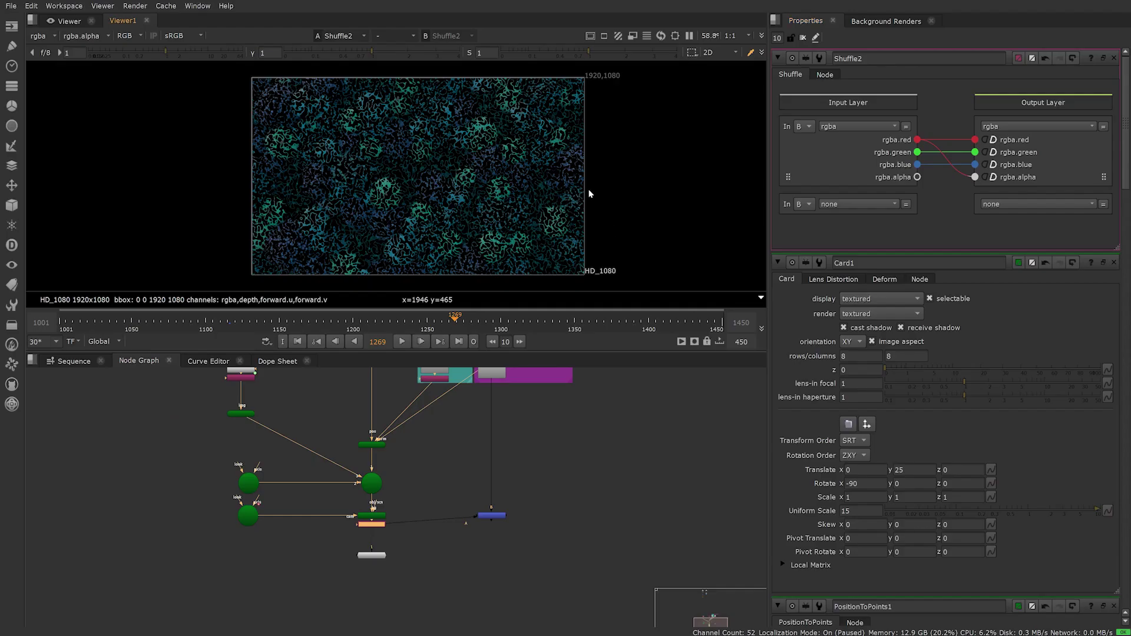
key(a)
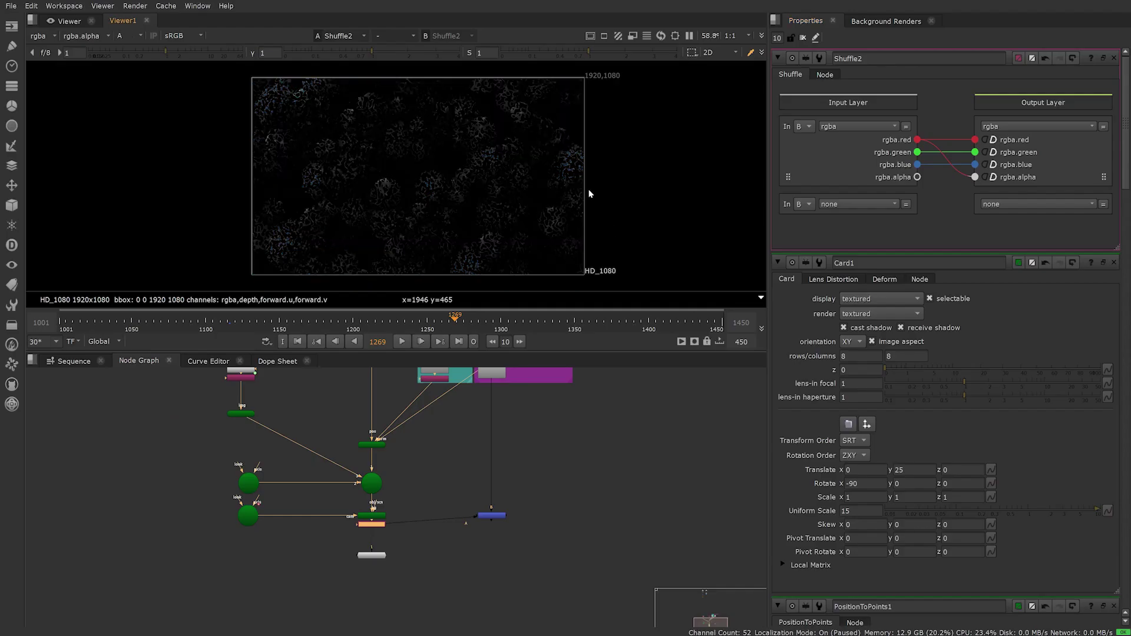
drag(491, 515, 492, 525)
scroll(560, 496, down, 3)
middle_drag(517, 387, 489, 442)
Add a Multiply after the Shuffle that affects only alpha, with value 20.
key(Tab)
text(m)
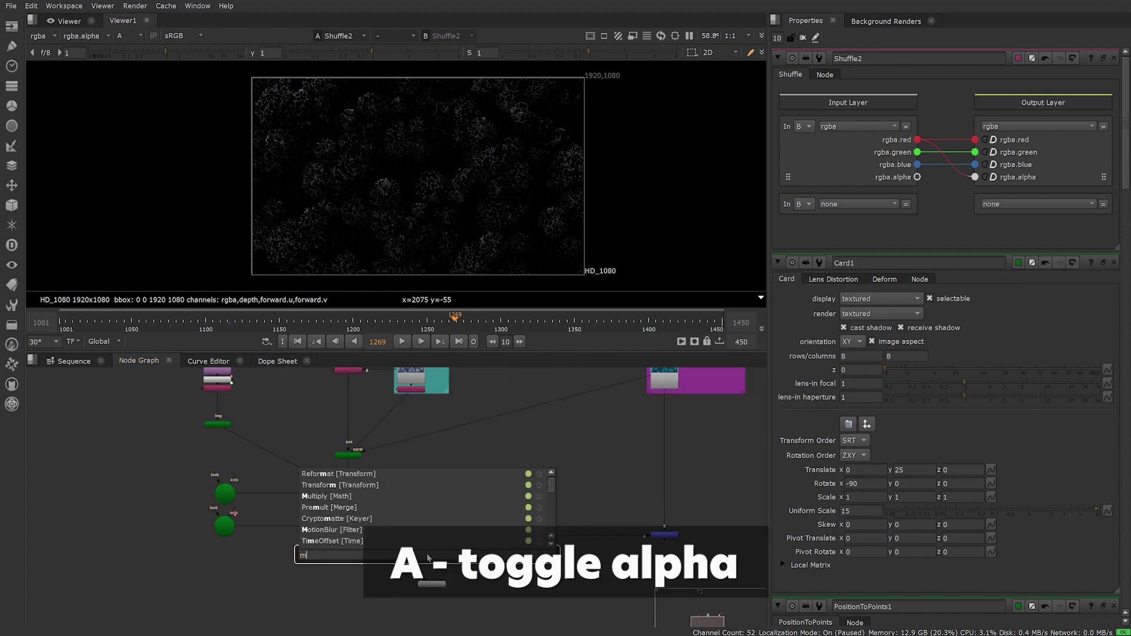
text(ul)
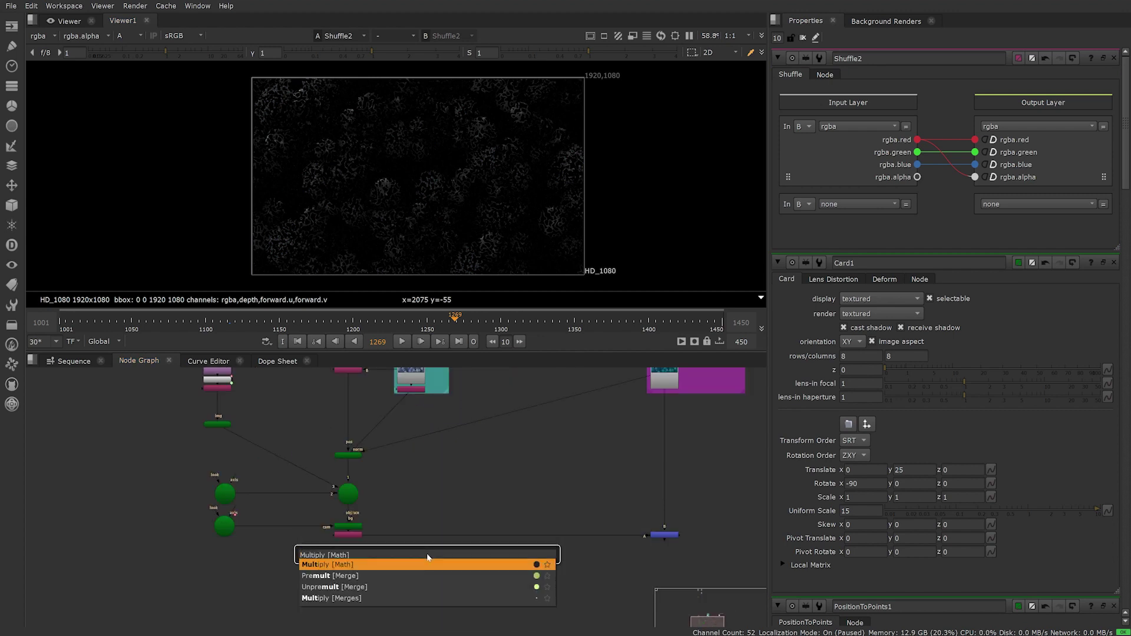
key(Return)
scroll(459, 562, up, 2)
click(865, 93)
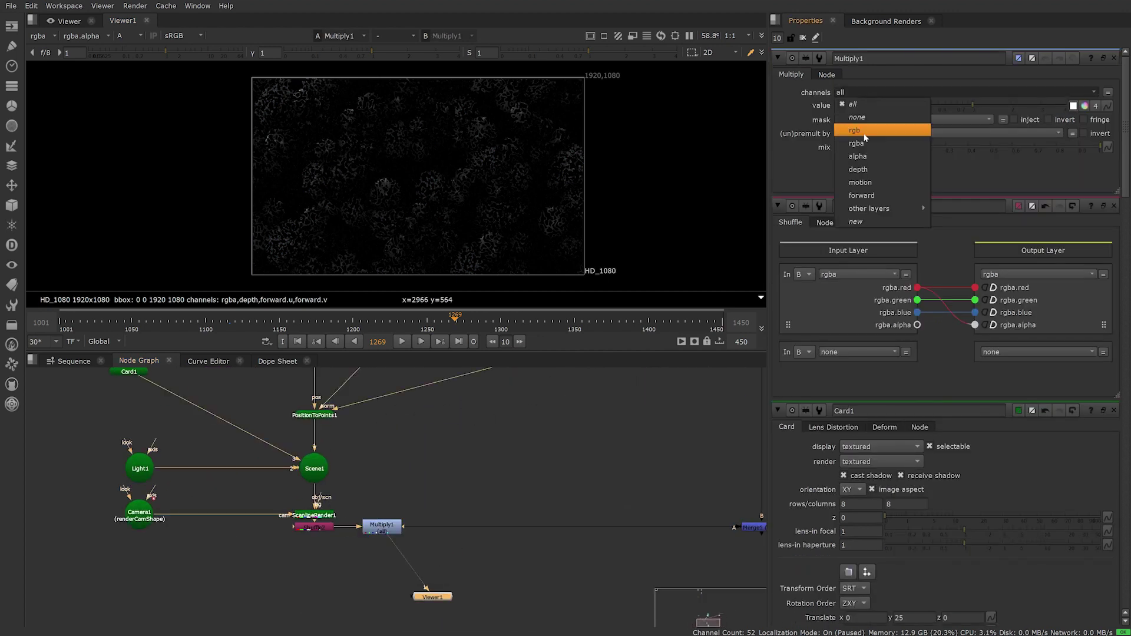
click(858, 156)
Add a Blur of size 5 after the Multiply.
key(Tab)
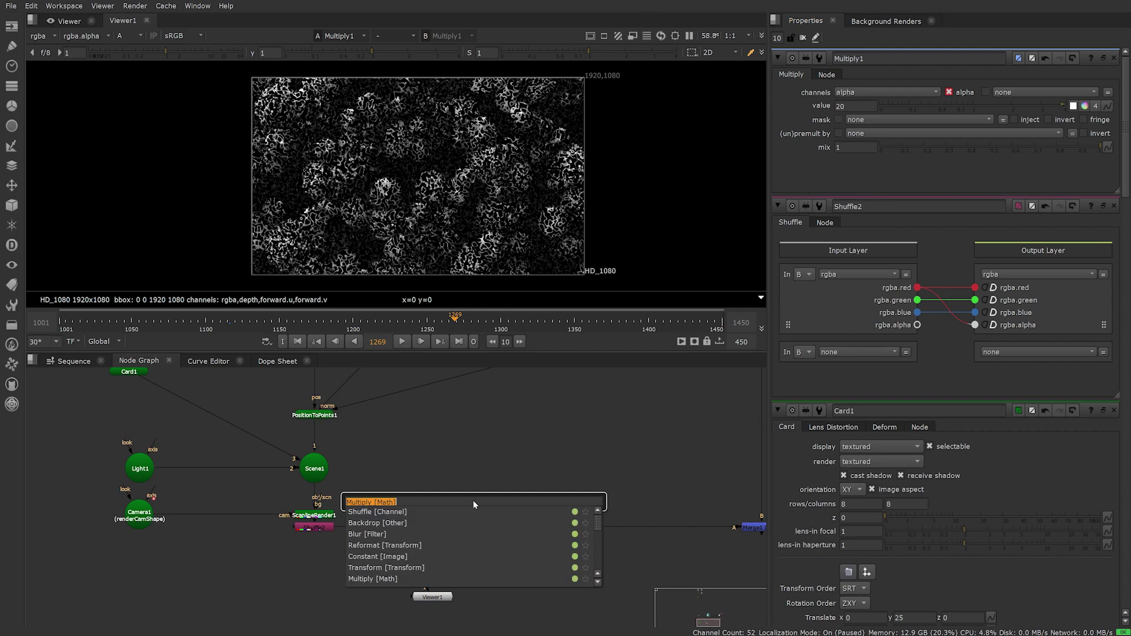
text(blur)
key(Return)
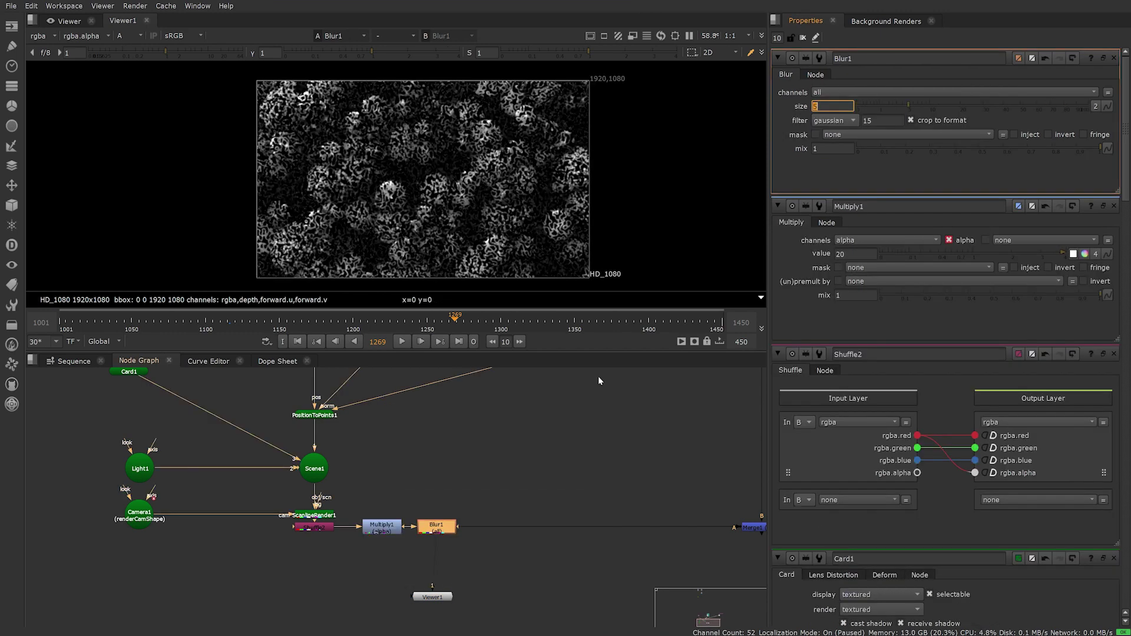
scroll(513, 207, up, 3)
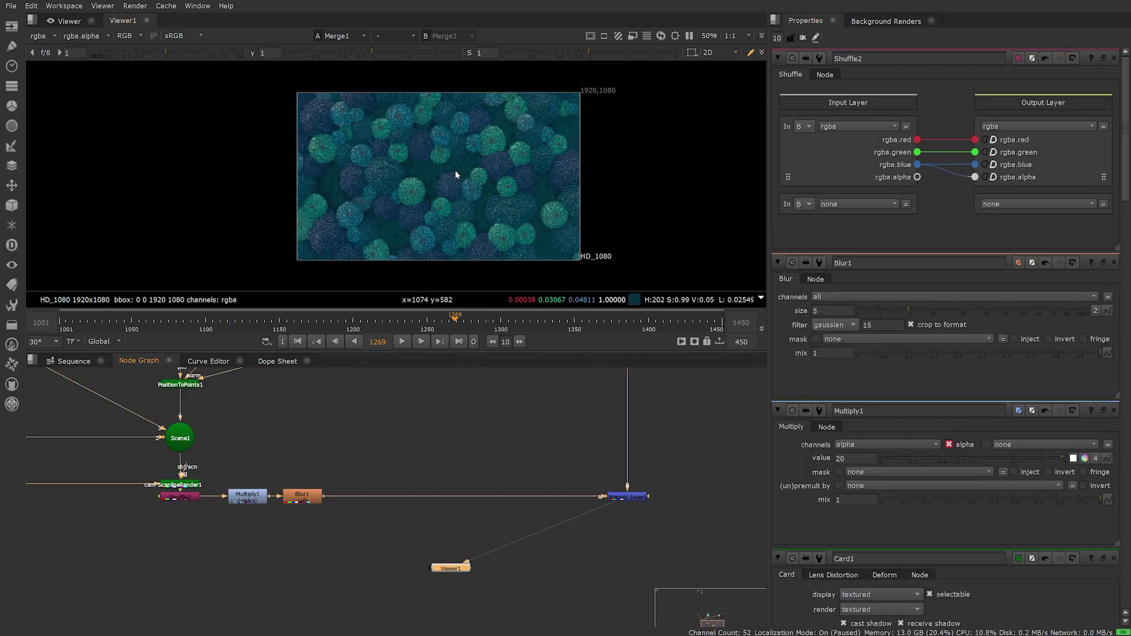
Play the animation to check the light, then add a Premult before Merge1.
scroll(455, 177, up, 5)
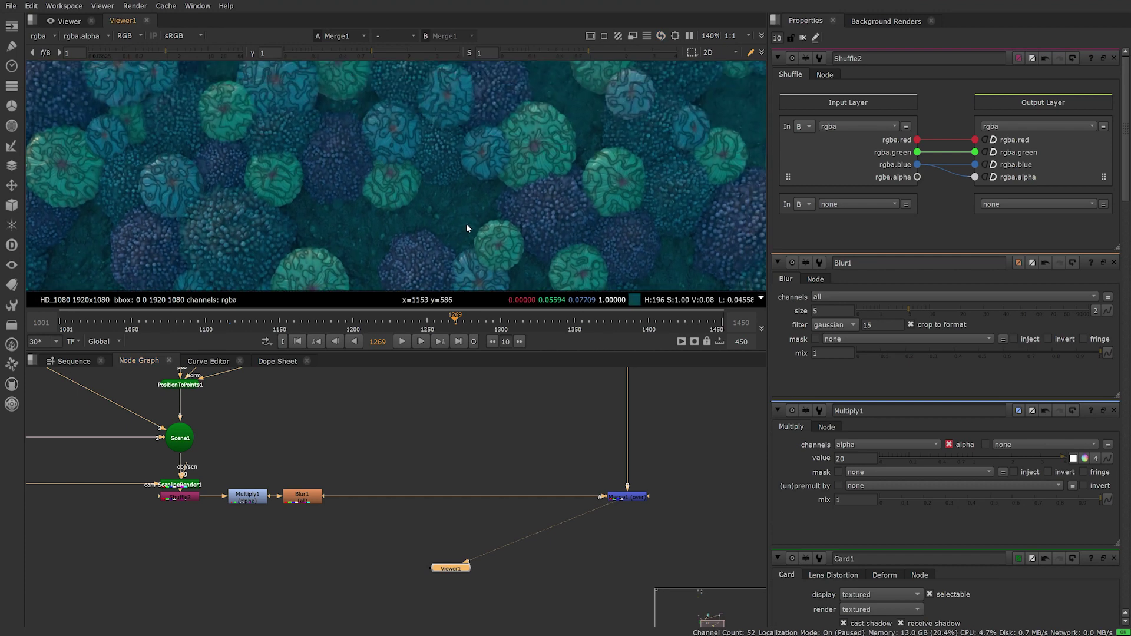
scroll(469, 225, down, 3)
click(411, 340)
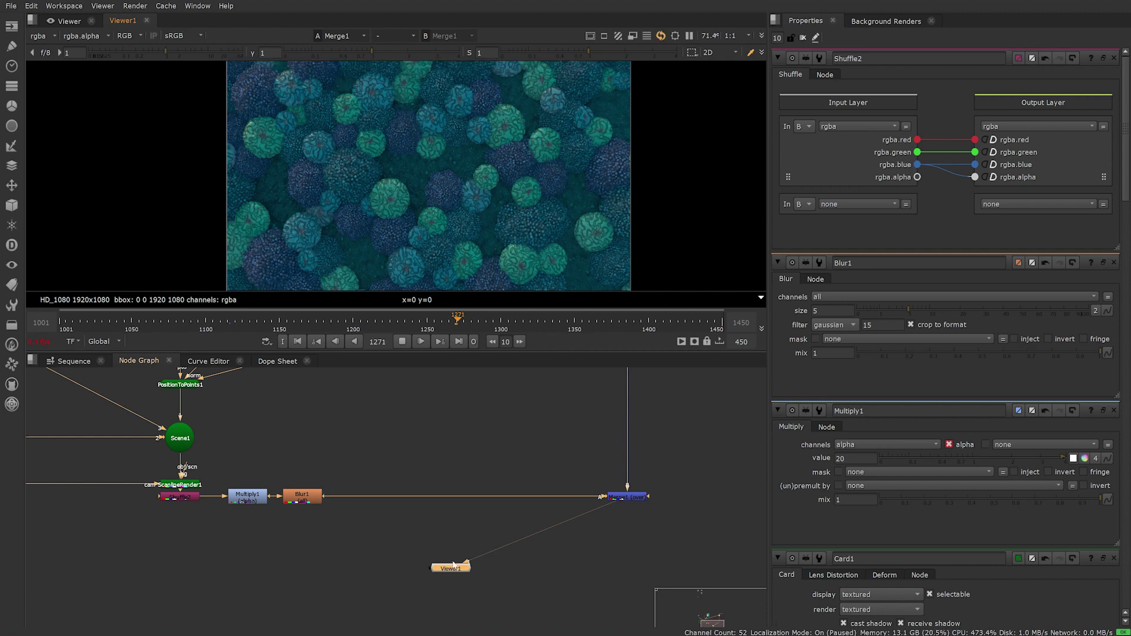
key(Tab)
text(pre)
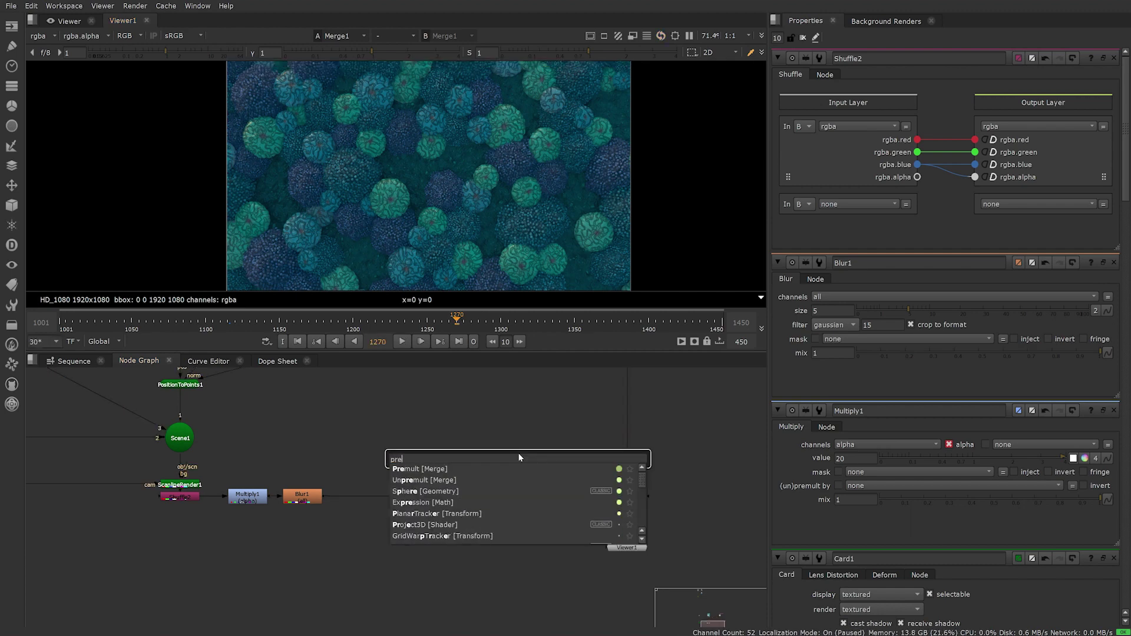
key(Return)
Add a second Shuffle that routes rgba.blue into rgba.alpha.
key(Tab)
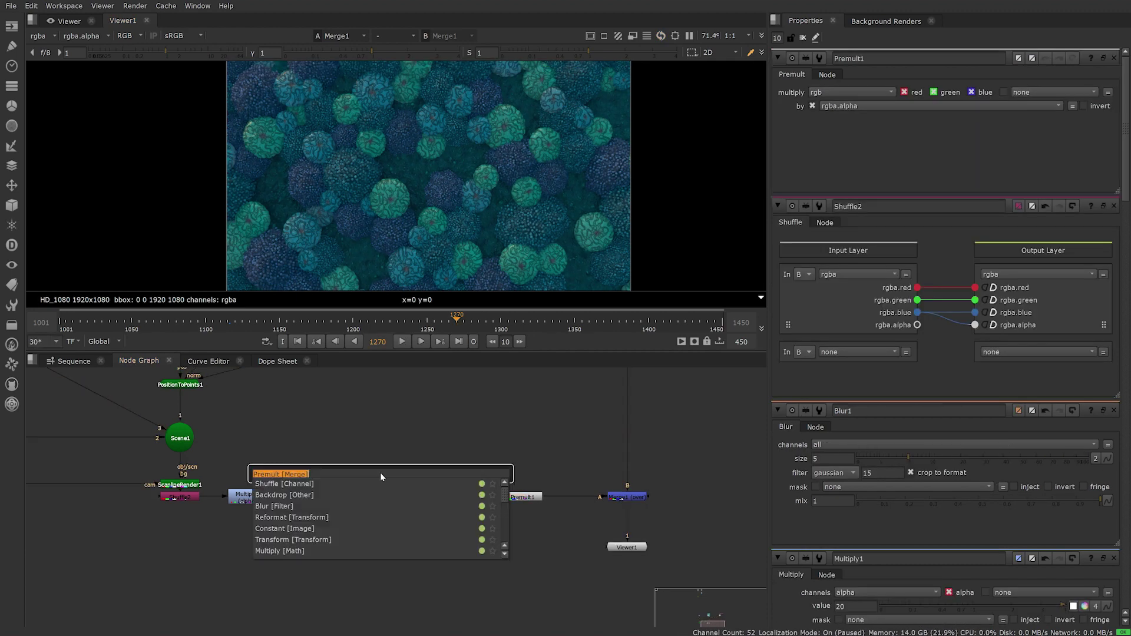
text(shuf)
key(Return)
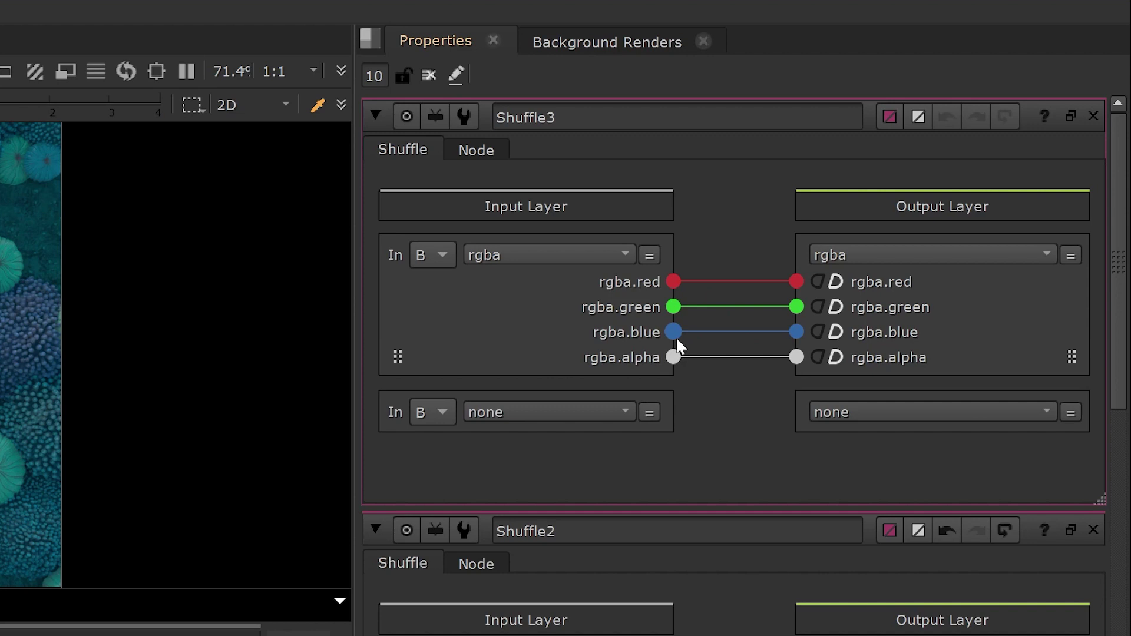
drag(677, 340, 794, 358)
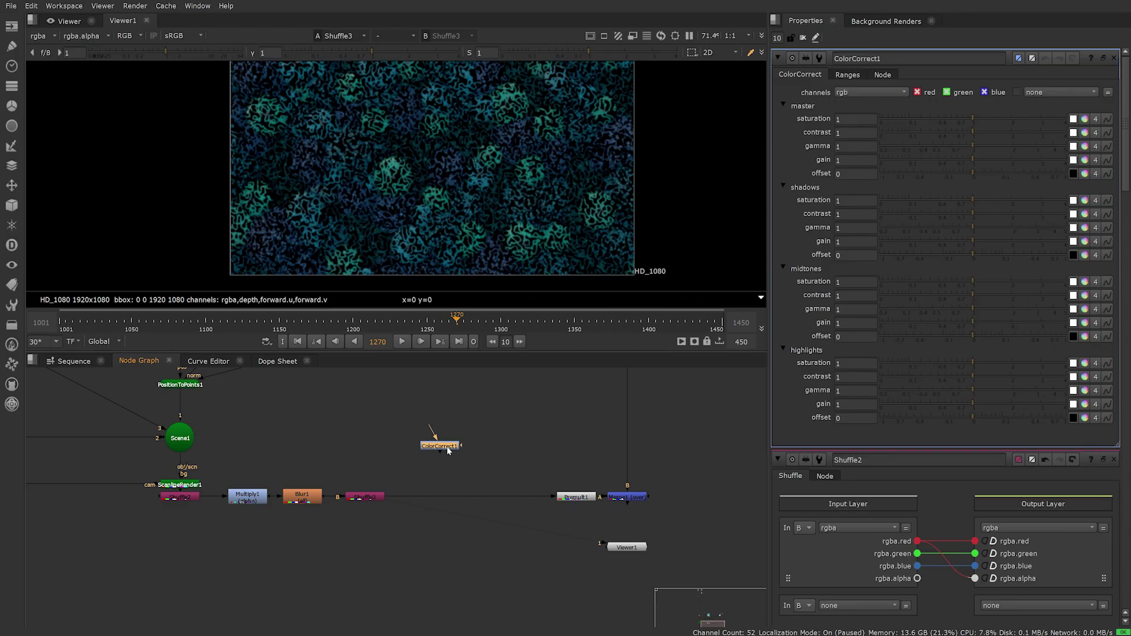
Insert ColorCorrect1 (master gain 4) and ColorCorrect2 (master gain 1.9) between Shuffle3 and Premult1.
drag(445, 446, 433, 496)
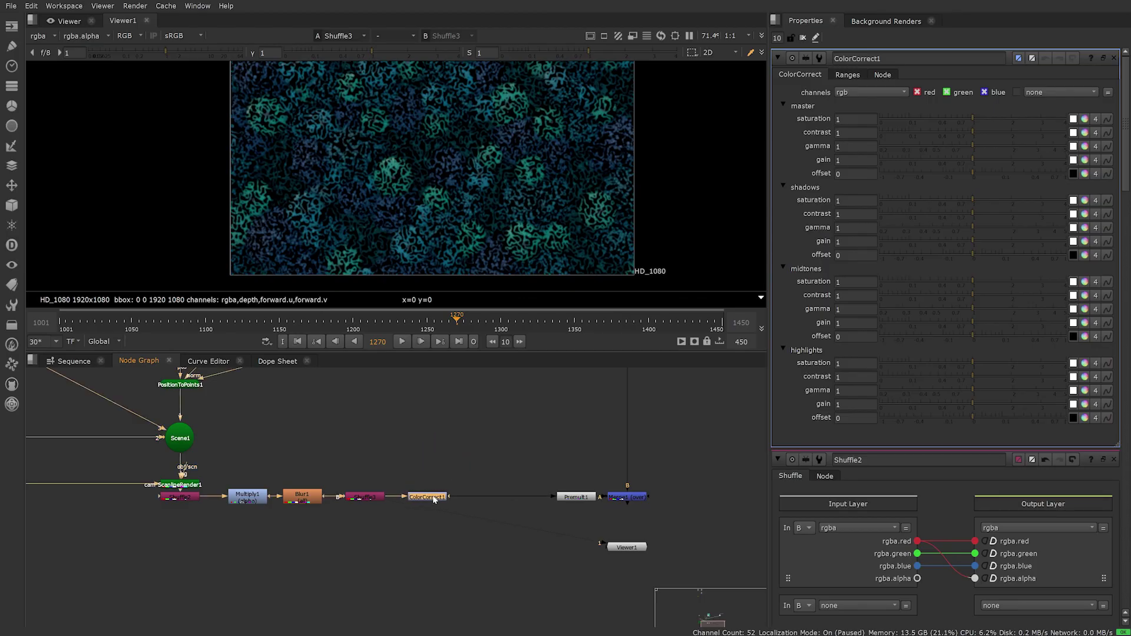
drag(434, 499, 427, 500)
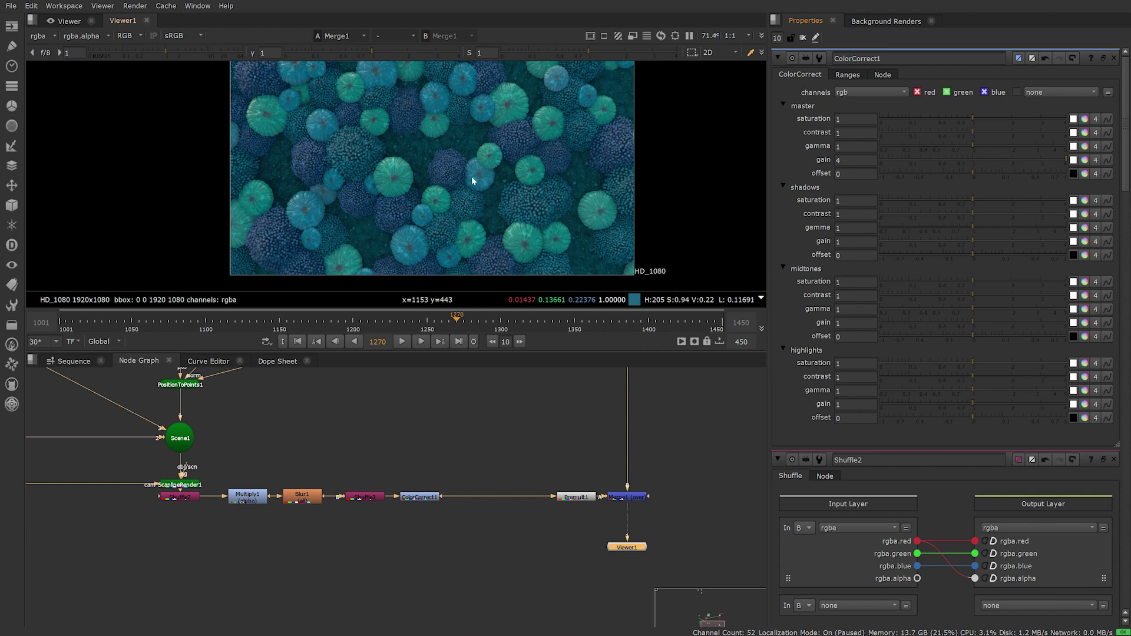
scroll(472, 176, up, 5)
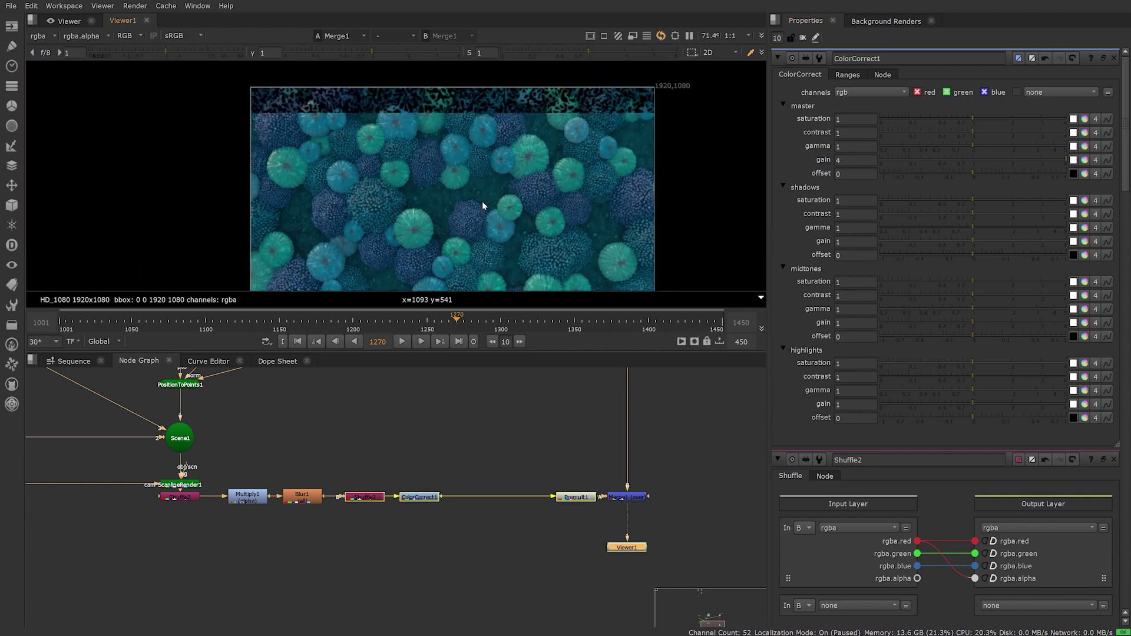
key(c)
drag(464, 458, 470, 501)
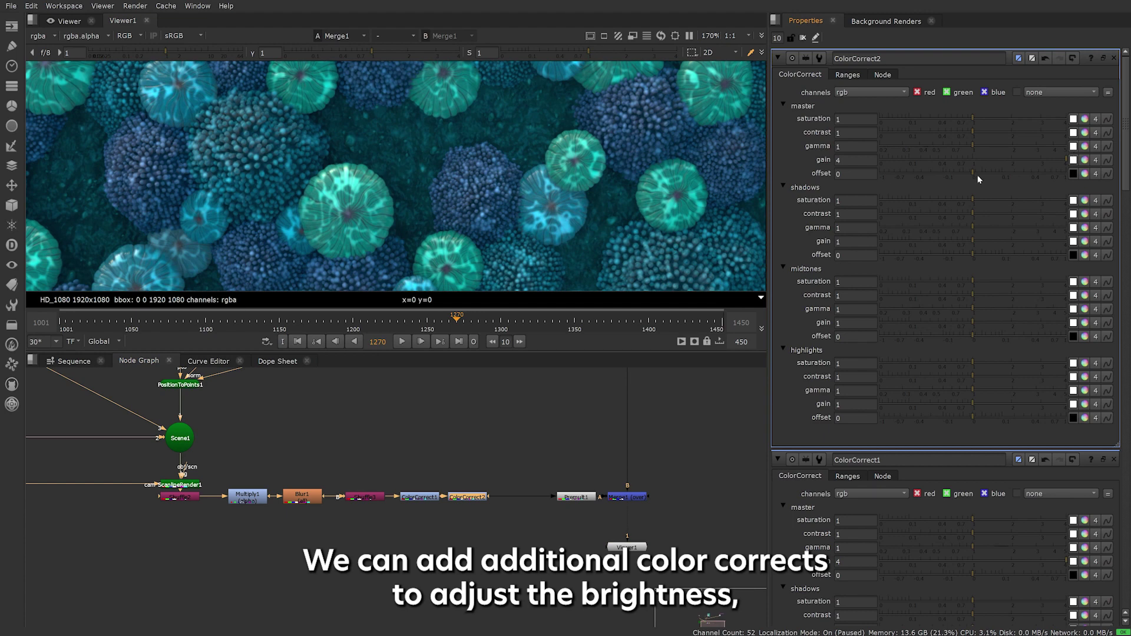
scroll(527, 176, down, 5)
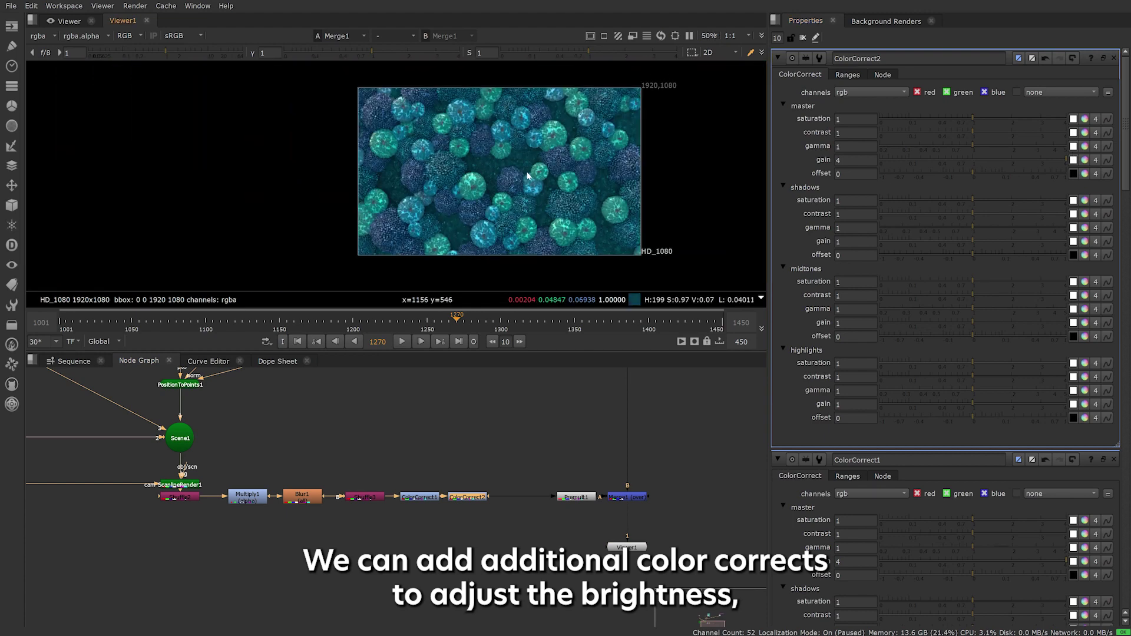
scroll(527, 176, up, 2)
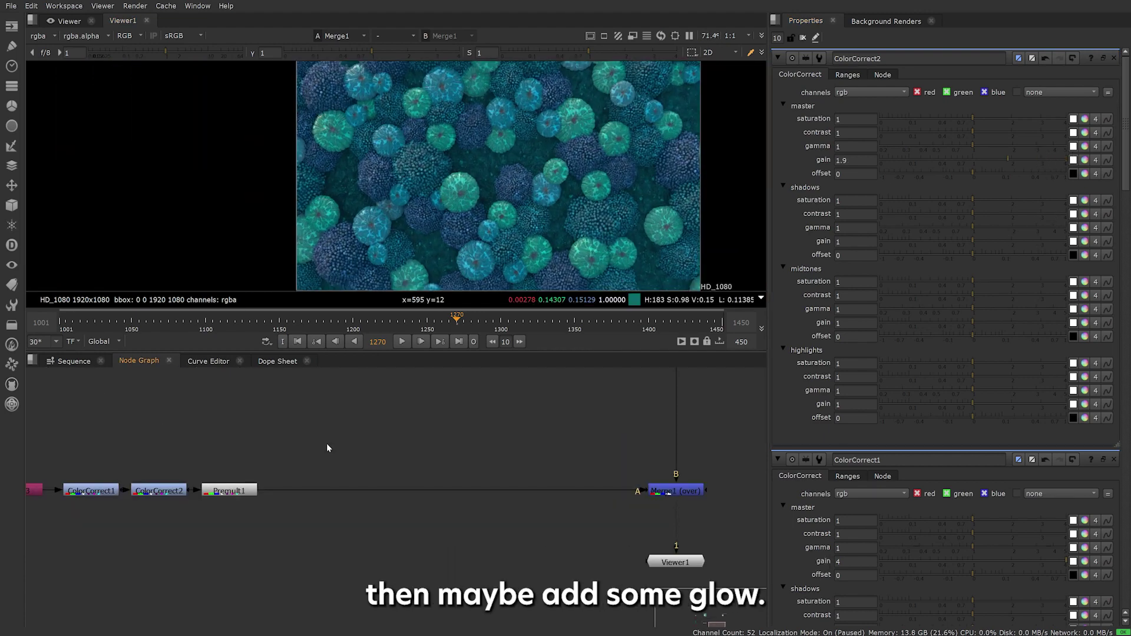
Insert Glow1 after Premult1 with raised tolerance and brightness.
key(Tab)
text(glow)
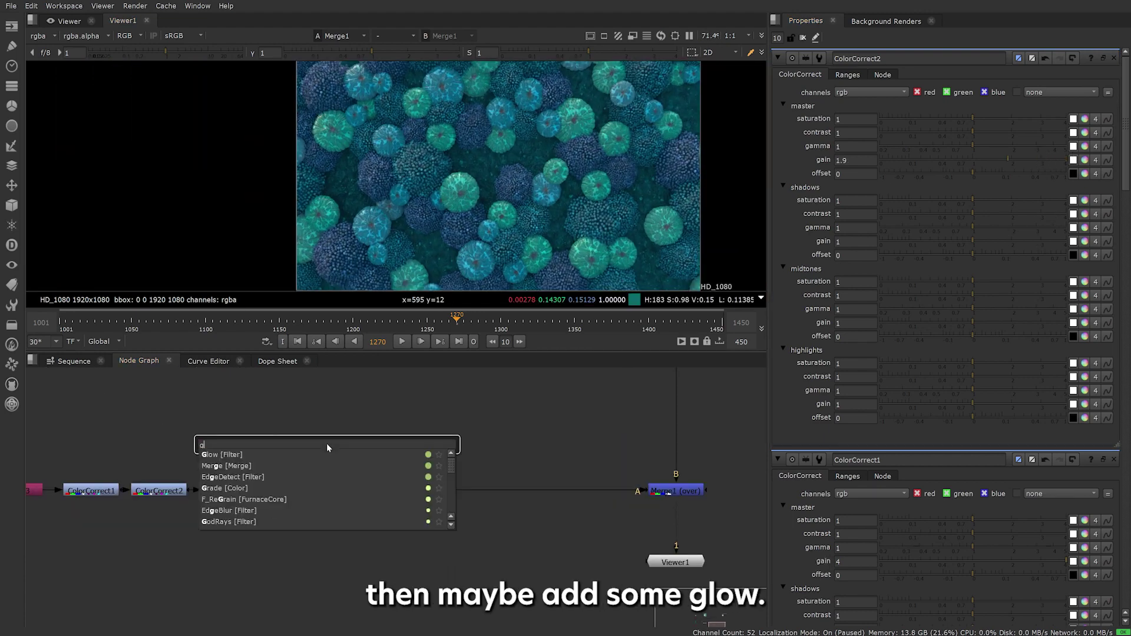
key(Return)
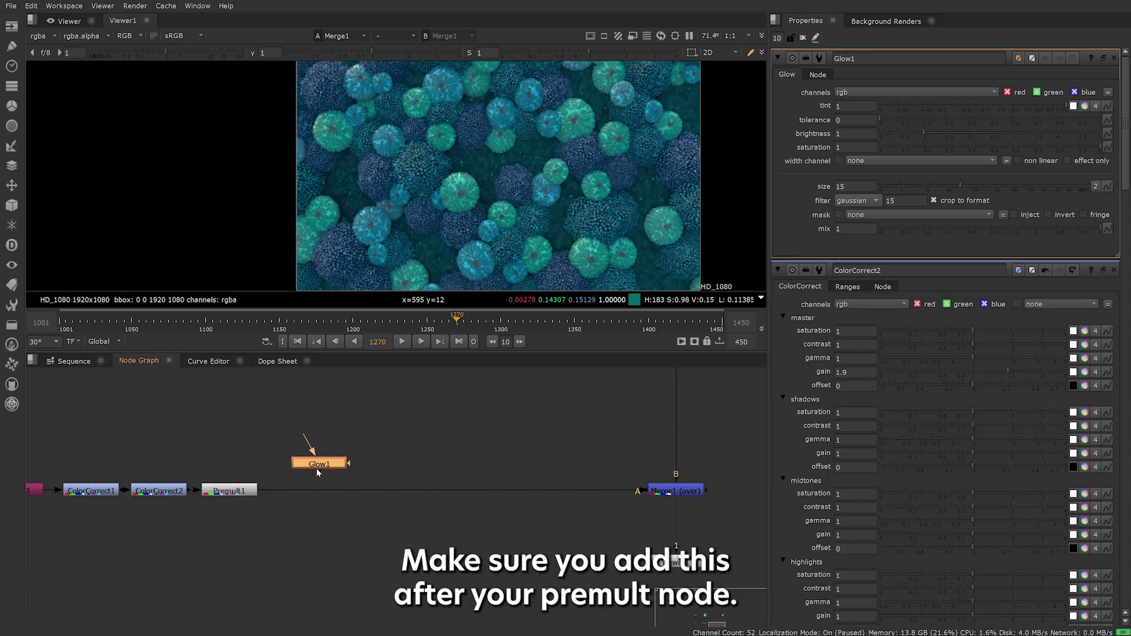
drag(316, 468, 305, 494)
click(890, 121)
click(984, 134)
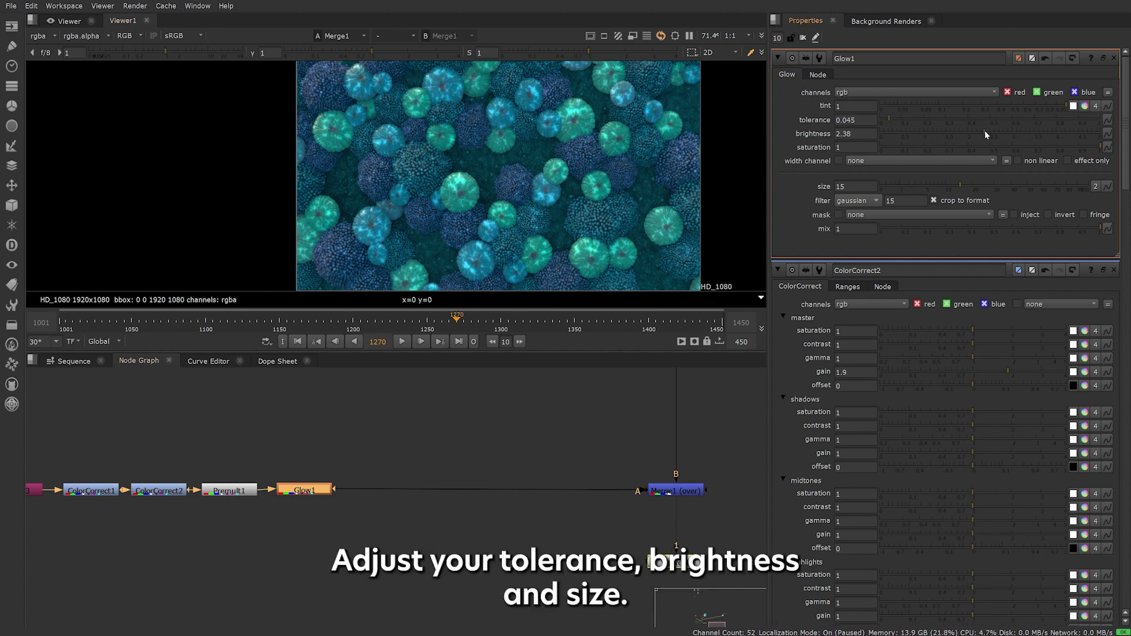
Add a second Glow node after Glow1.
key(Tab)
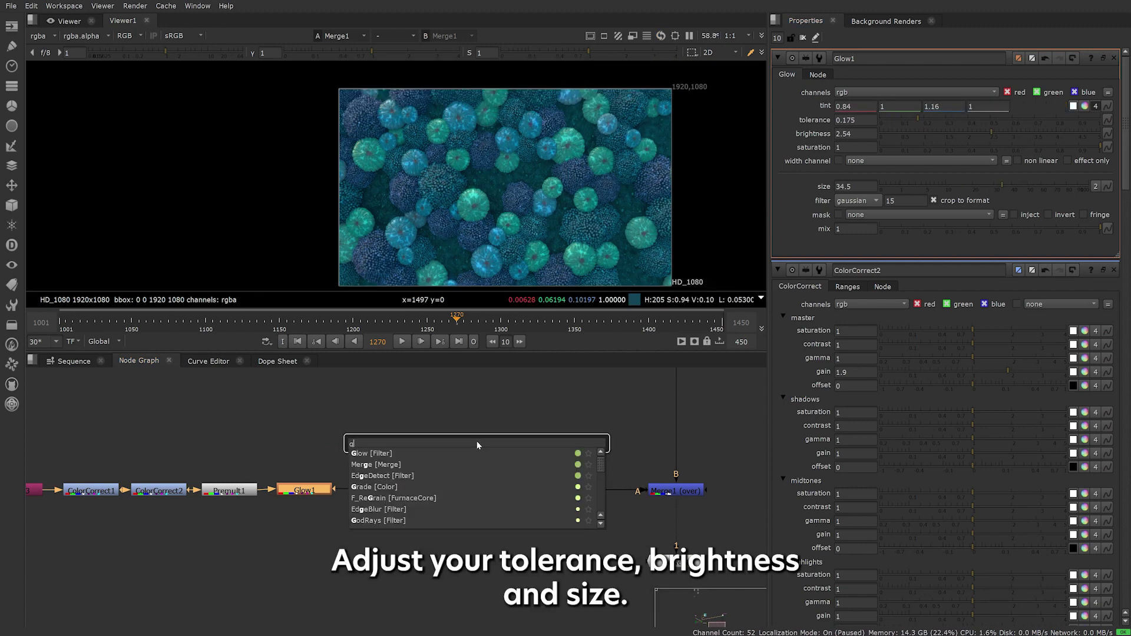
text(glow)
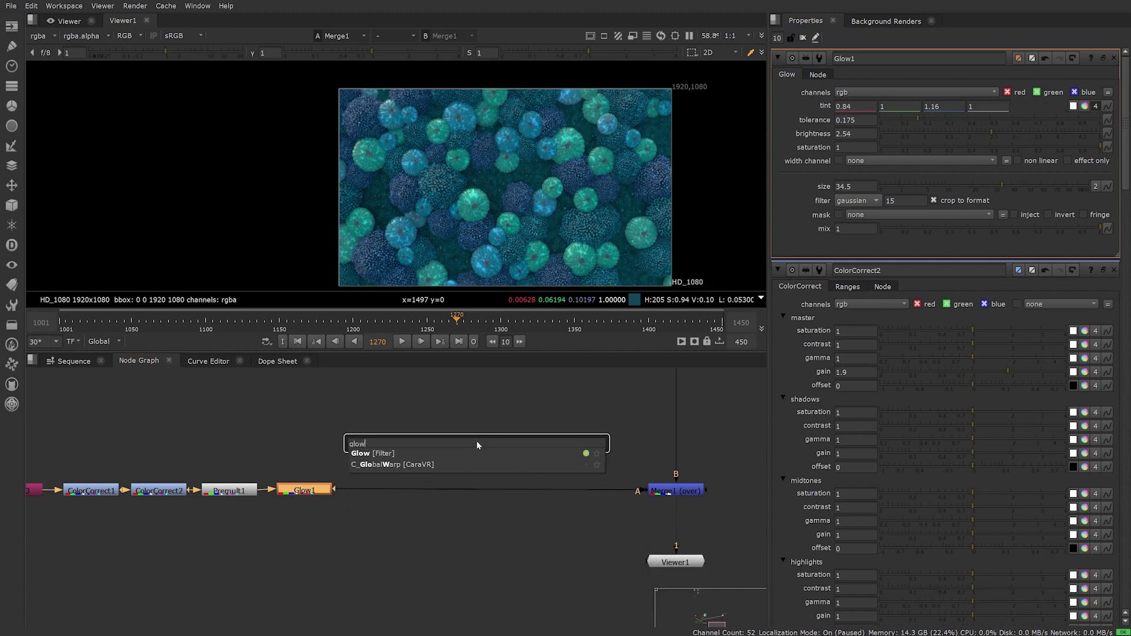
key(Return)
drag(330, 507, 404, 490)
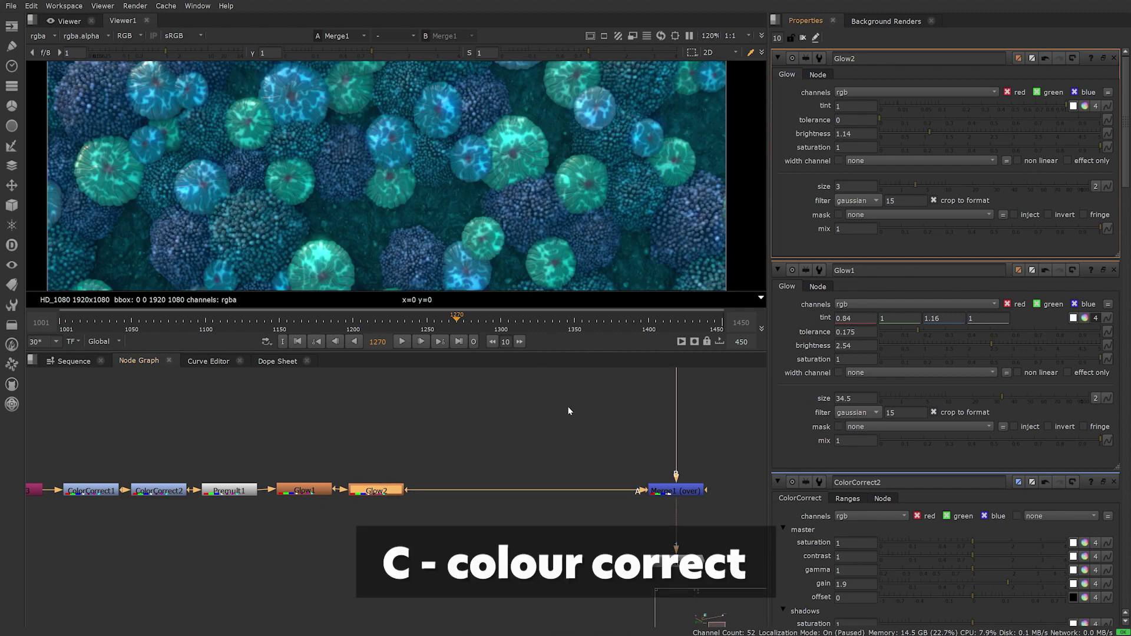
Insert ColorCorrect4 after Glow2 with blue gain raised to 1.14.
click(569, 411)
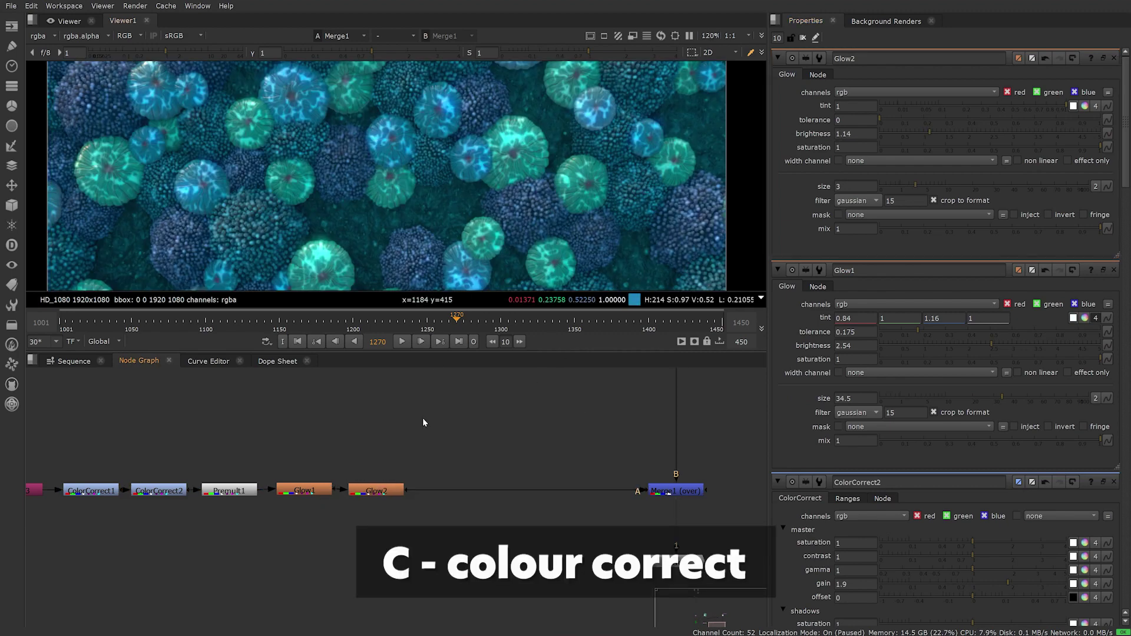
key(c)
drag(577, 410, 476, 492)
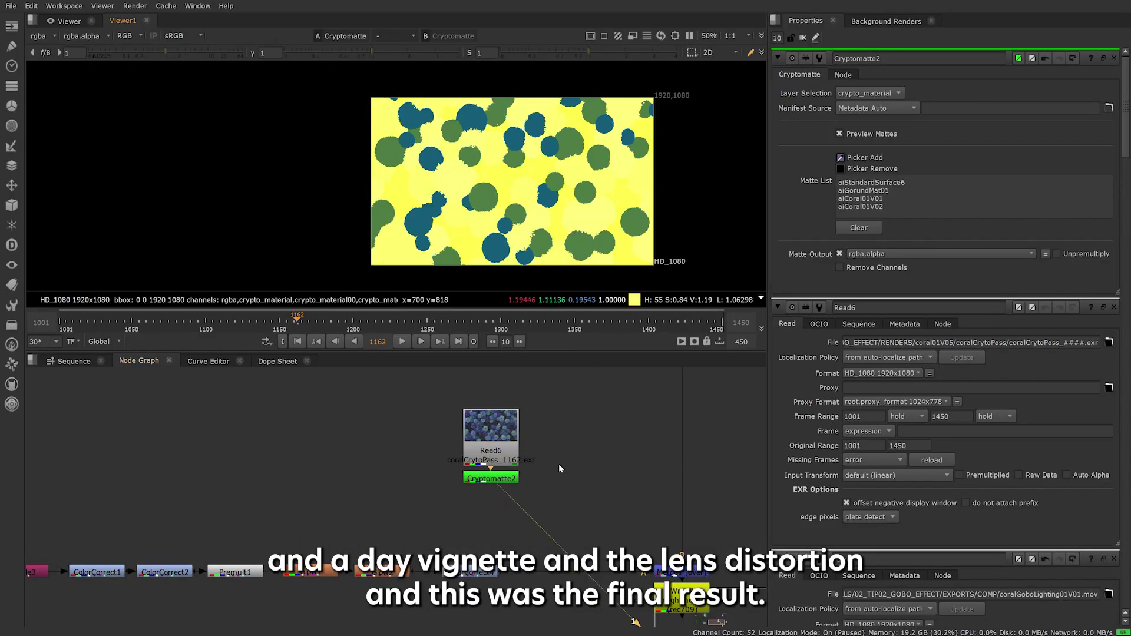
Scroll the node graph down toward Read6's crypto pass.
scroll(558, 464, down, 5)
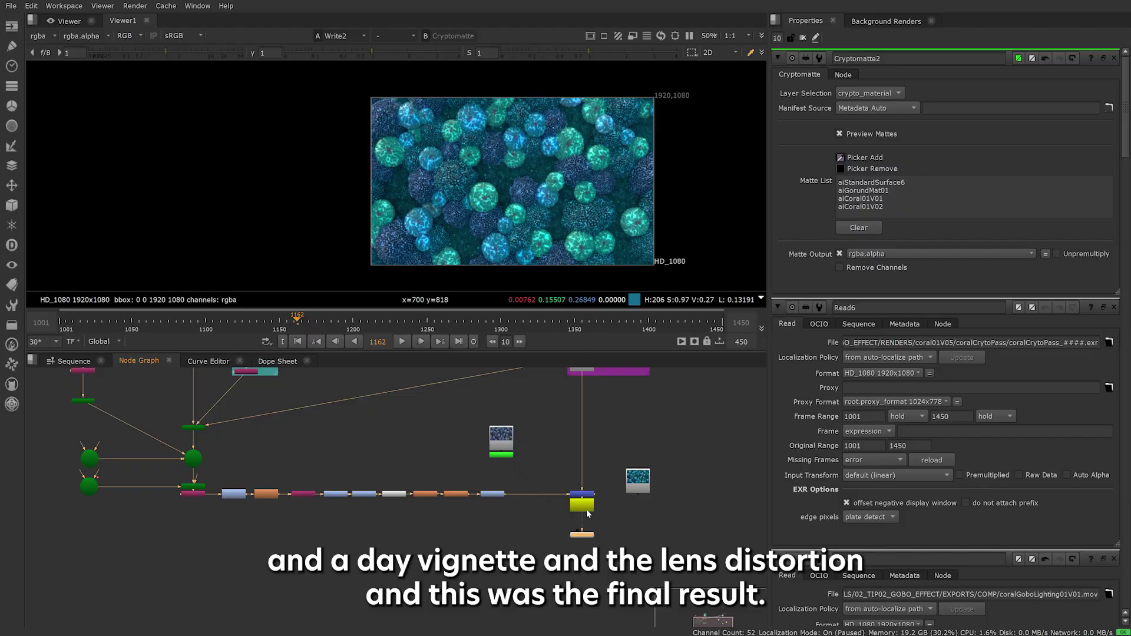